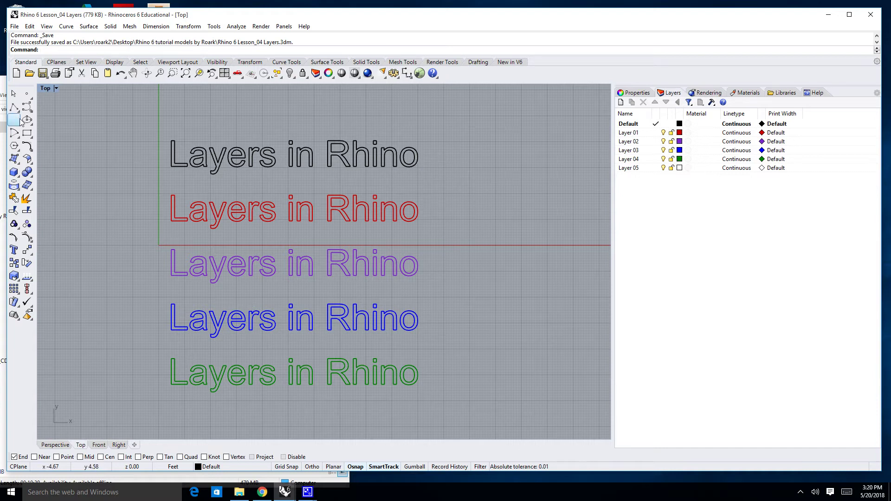
# Step: Inspect the five rows of extruded text in the Perspective viewport and return to the Top view
pyautogui.click(55, 444)
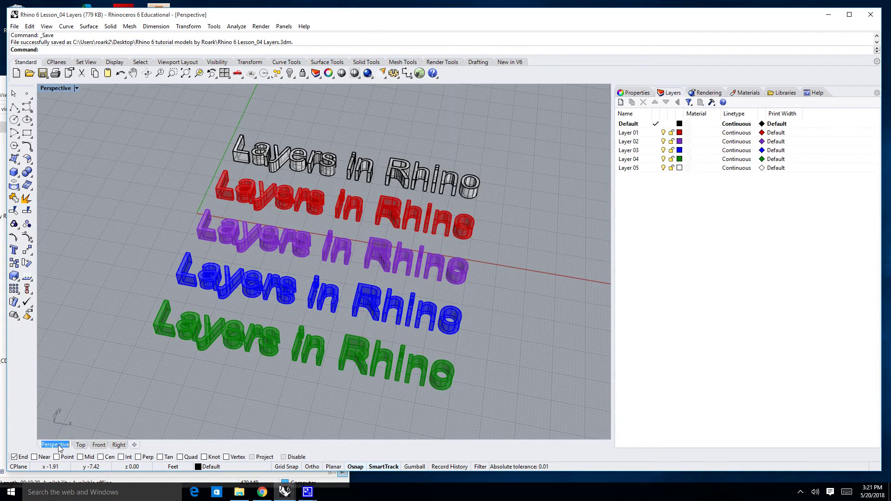
pyautogui.moveTo(191, 399); pyautogui.dragTo(216, 397, button='right')
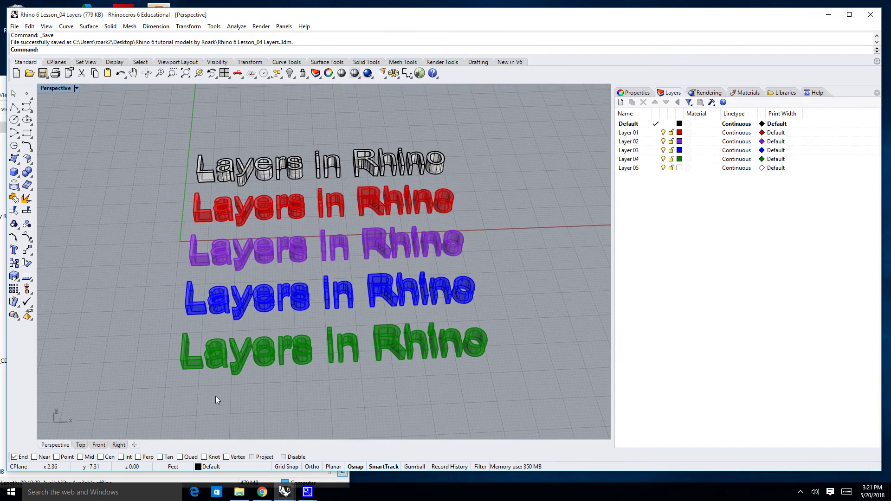
pyautogui.click(80, 446)
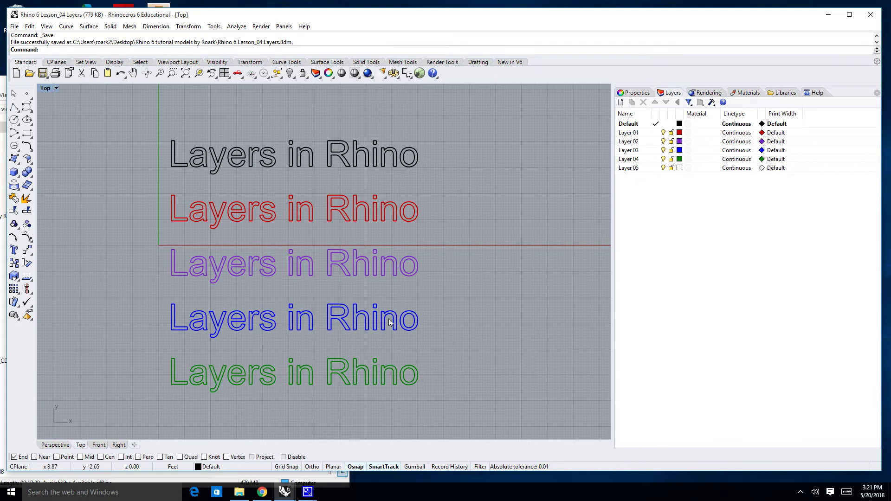
pyautogui.moveTo(443, 349); pyautogui.dragTo(458, 336, button='right')
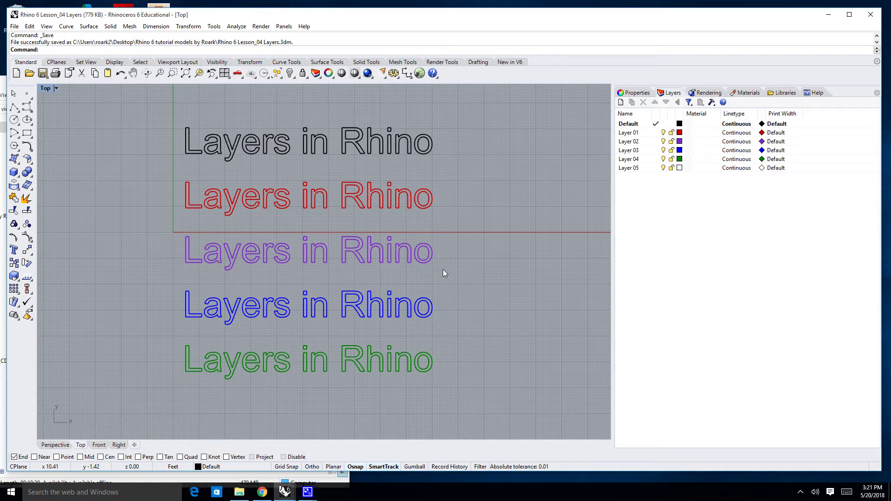
pyautogui.moveTo(468, 278)
pyautogui.mouseDown(button='right')
pyautogui.moveTo(452, 284)
pyautogui.moveTo(459, 289)
pyautogui.mouseUp(button='right')
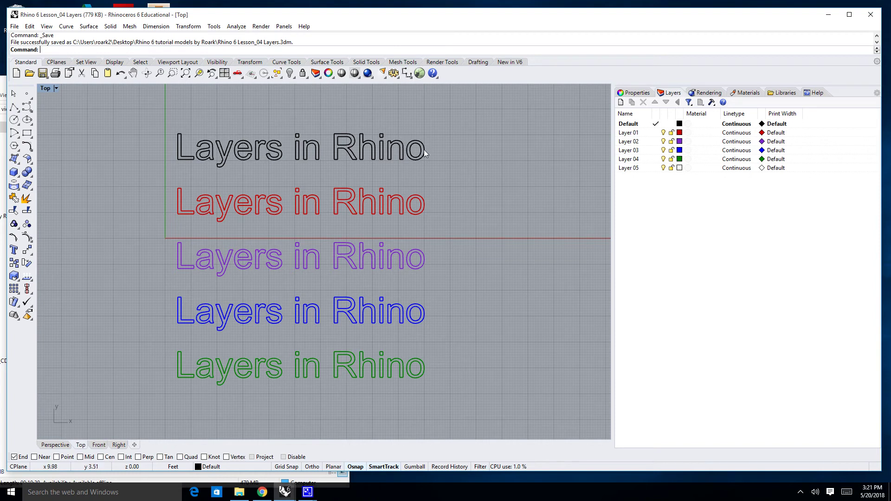
# Step: Select each row of text in turn, from black down to green, to check its layer, and clear the selection
pyautogui.click(391, 152)
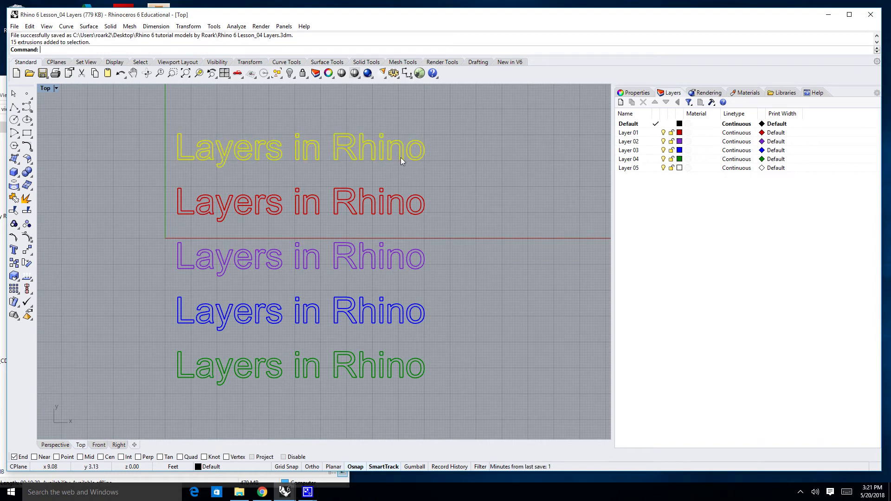
pyautogui.click(432, 169)
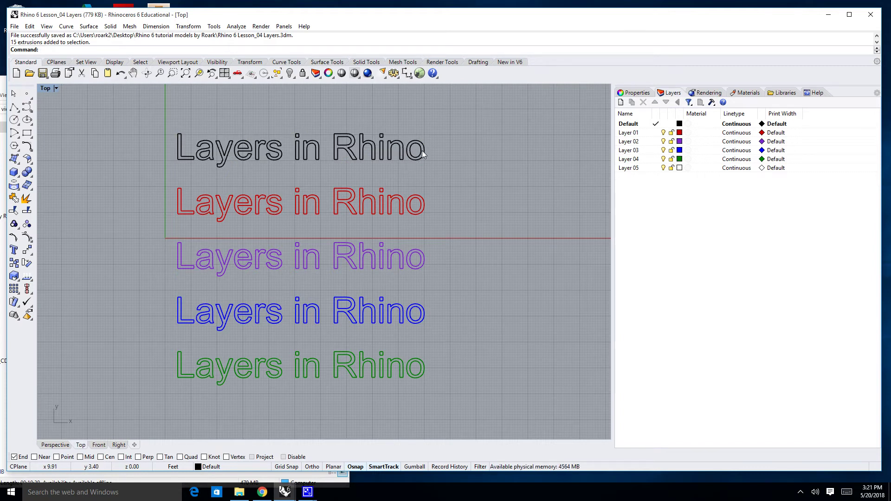
pyautogui.click(423, 155)
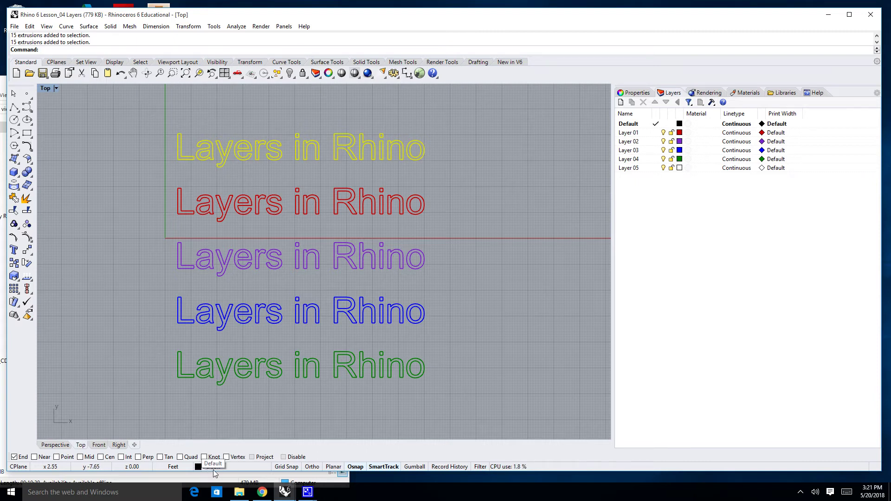
pyautogui.click(424, 212)
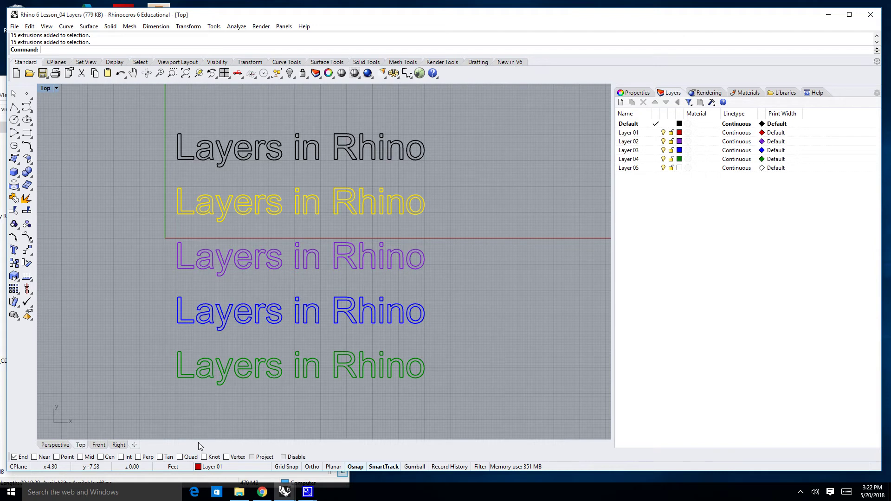
pyautogui.click(411, 266)
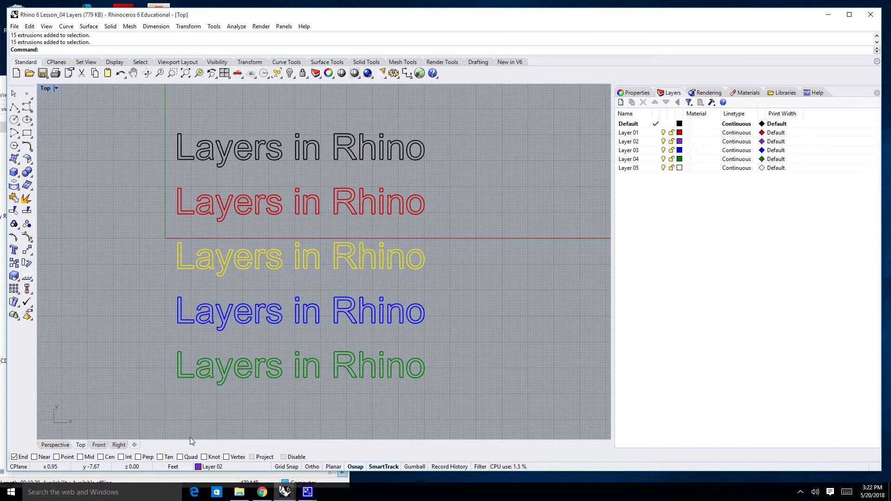
pyautogui.click(367, 308)
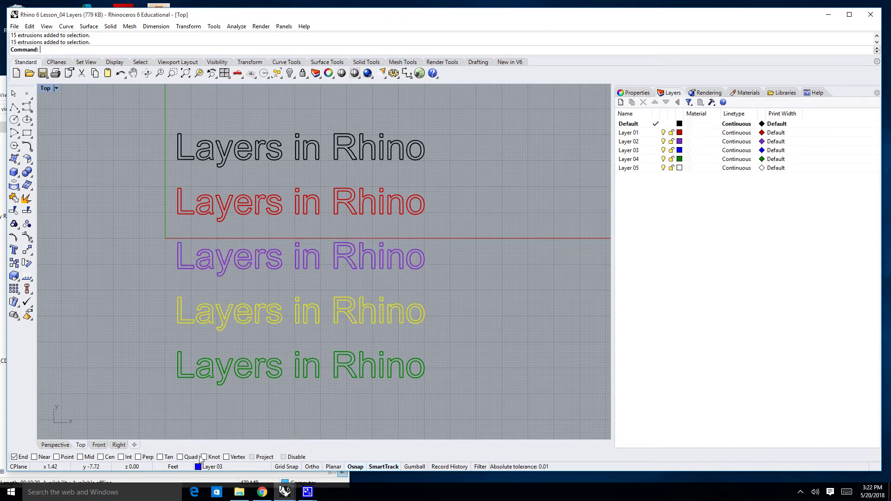
pyautogui.click(367, 321)
pyautogui.click(391, 365)
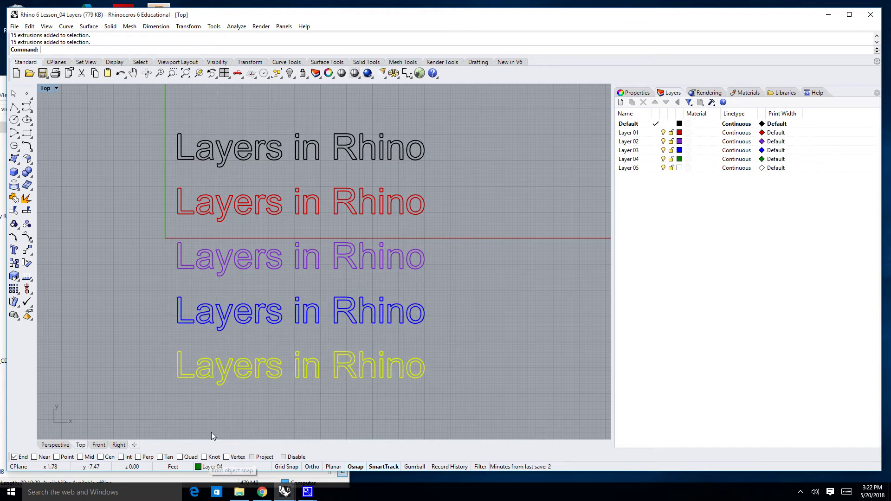
pyautogui.click(367, 403)
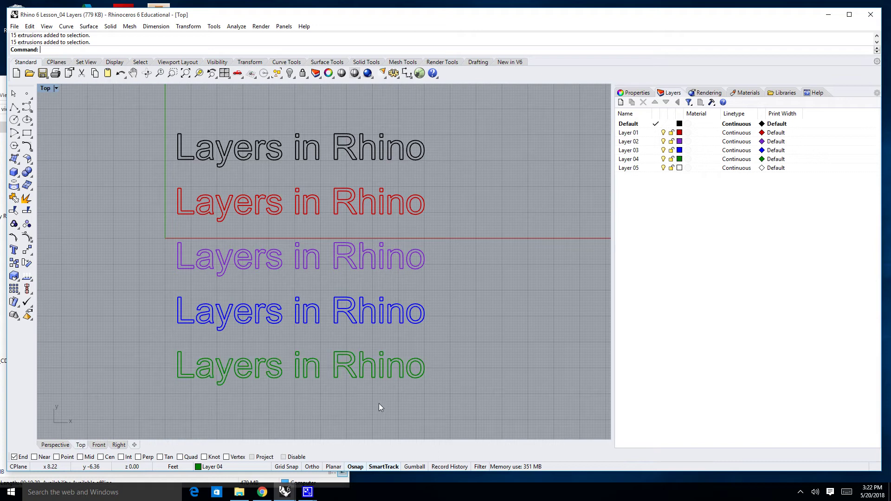
# Step: Look at the viewport properties, return to the layer list, and resize the side panel so the Print Width column fits
pyautogui.click(637, 93)
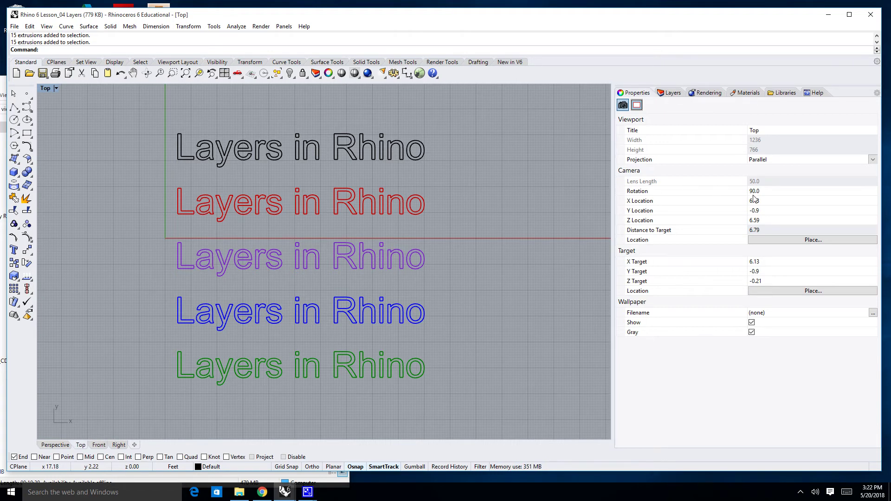
pyautogui.moveTo(755, 200); pyautogui.dragTo(753, 202)
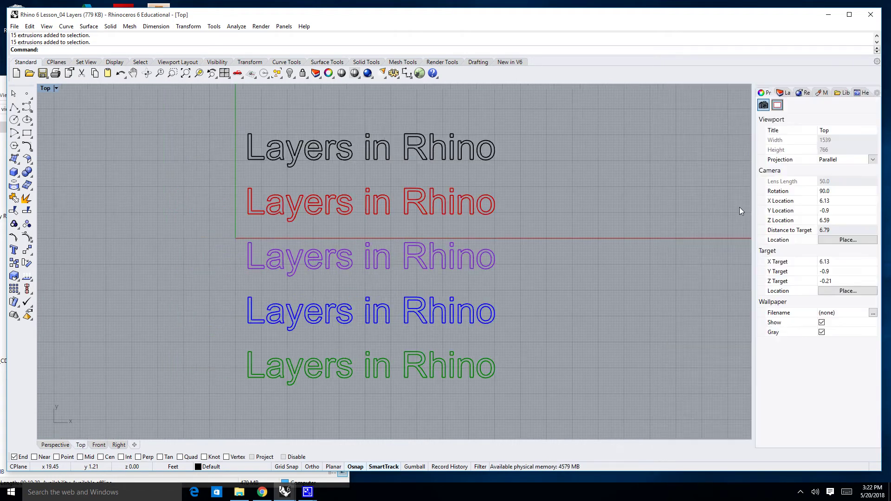
pyautogui.click(783, 93)
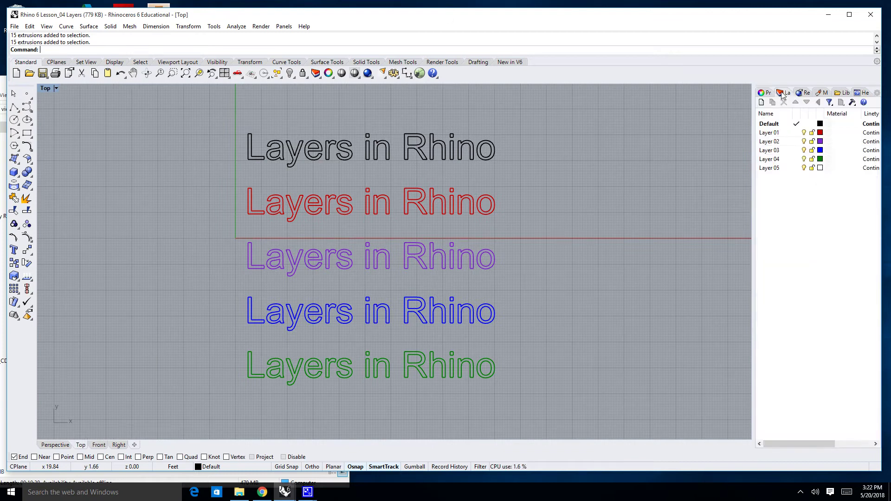
pyautogui.moveTo(752, 186); pyautogui.dragTo(648, 199)
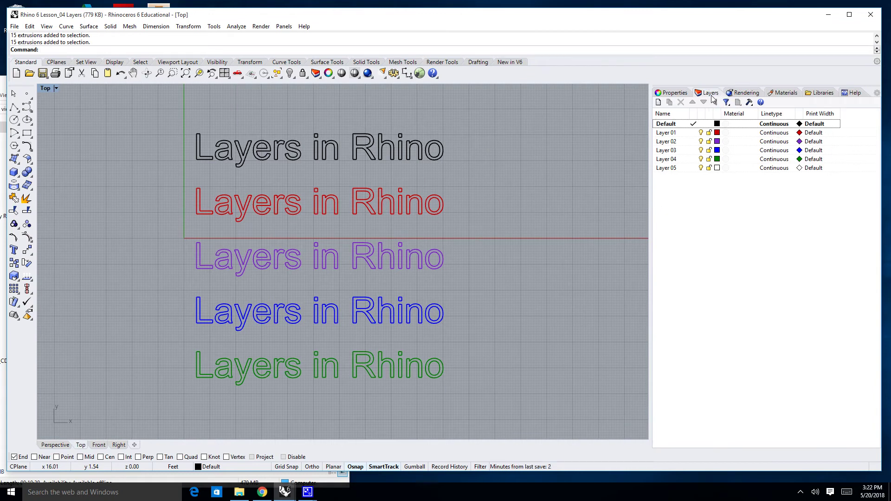
# Step: Close the docked side panels and reopen them showing the layer list
pyautogui.rightClick(713, 95)
pyautogui.click(729, 346)
pyautogui.rightClick(706, 95)
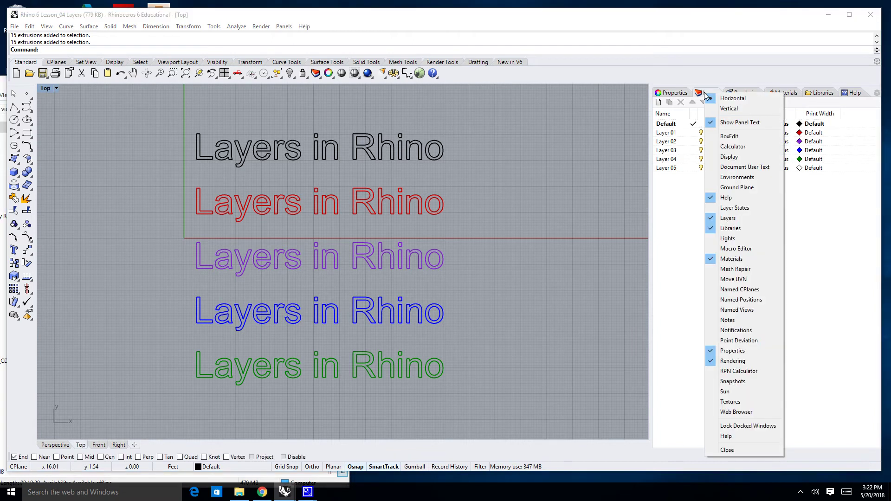
pyautogui.click(731, 451)
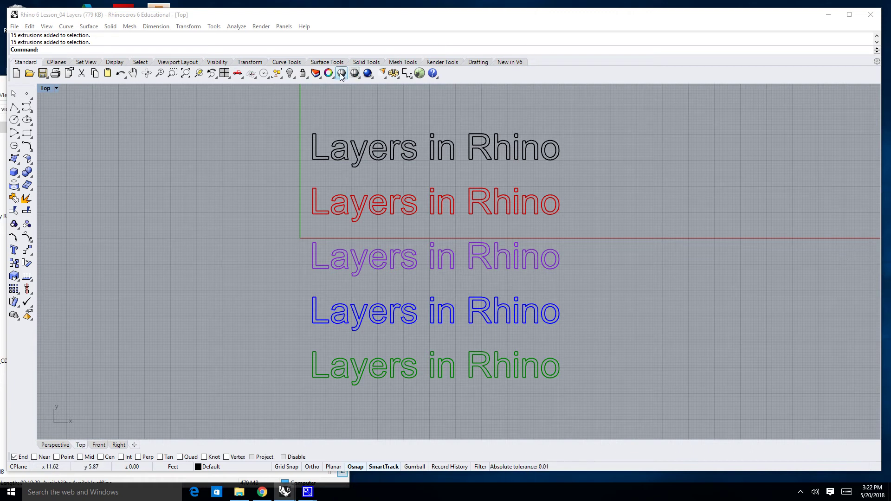
pyautogui.click(316, 74)
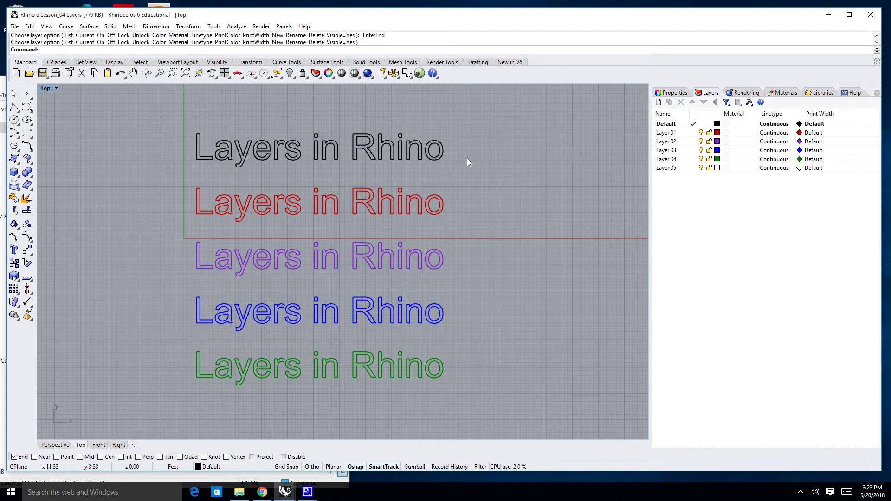
# Step: Select the text rows one after another to compare which layer each belongs to
pyautogui.click(438, 147)
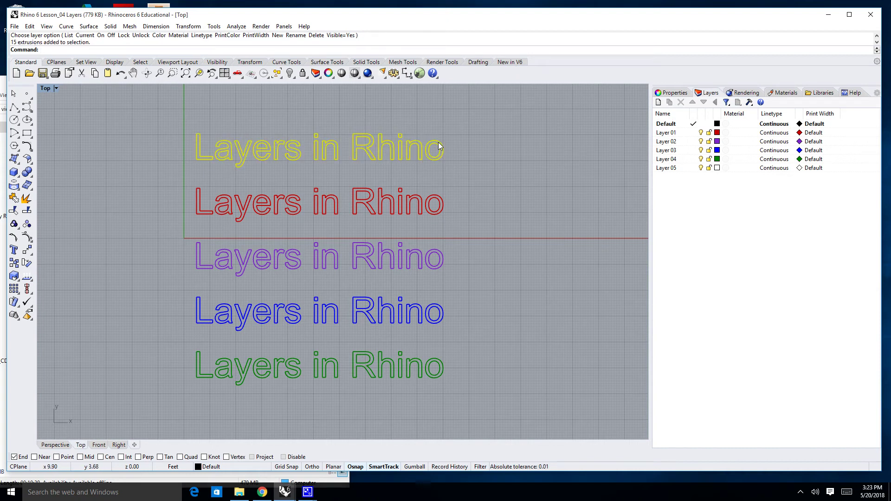
pyautogui.click(441, 203)
pyautogui.click(439, 261)
pyautogui.click(436, 316)
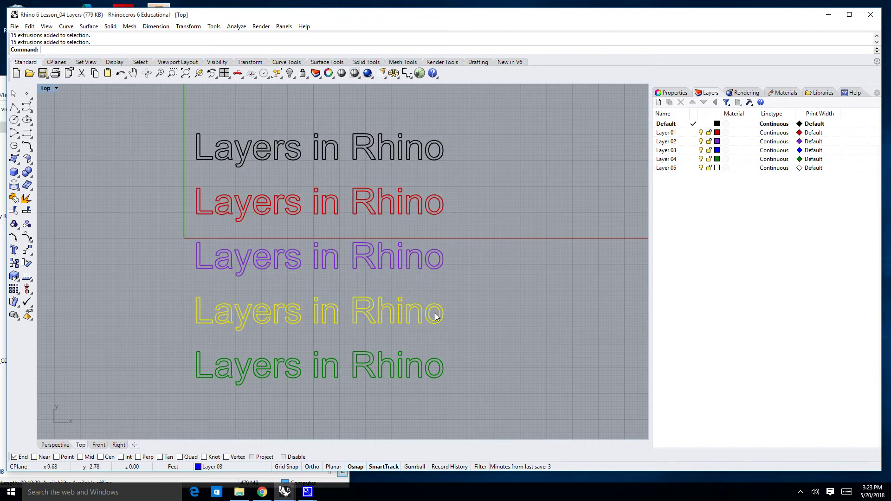
pyautogui.click(434, 356)
# Step: Try moving the blue text away from the other rows, undo the move, and clear the selection
pyautogui.moveTo(442, 316); pyautogui.dragTo(620, 304)
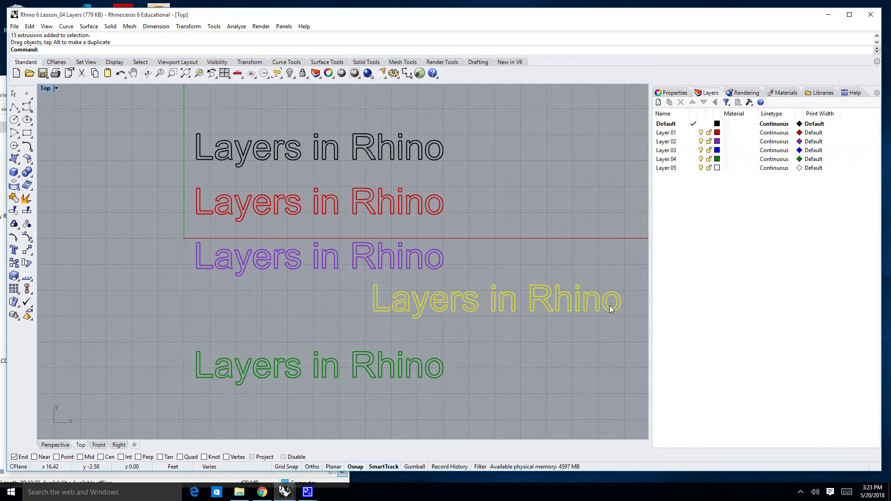
pyautogui.hotkey('ctrl', 'z')
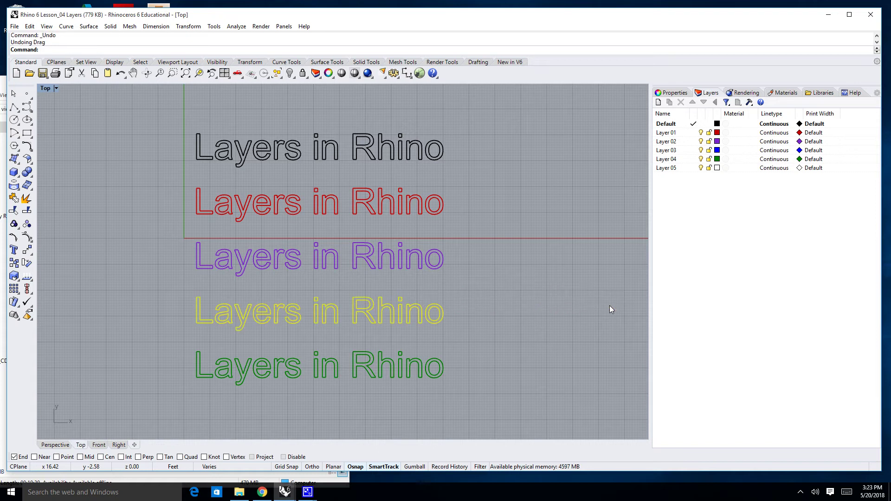
pyautogui.click(556, 289)
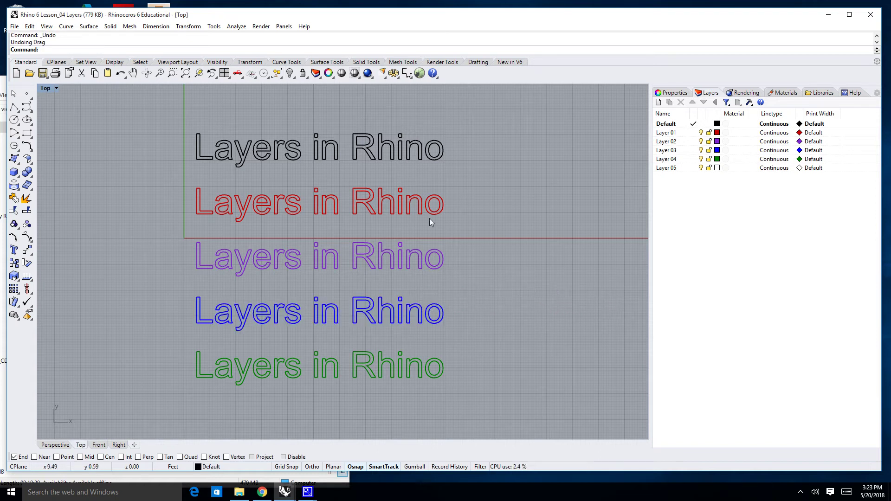
# Step: Select the black, red and purple text rows individually, clearing the selection after each one
pyautogui.click(437, 154)
pyautogui.click(472, 180)
pyautogui.click(432, 204)
pyautogui.click(487, 243)
pyautogui.click(445, 262)
pyautogui.click(465, 274)
# Step: Turn off the visibility of Layer 01 and Layer 04
pyautogui.click(683, 124)
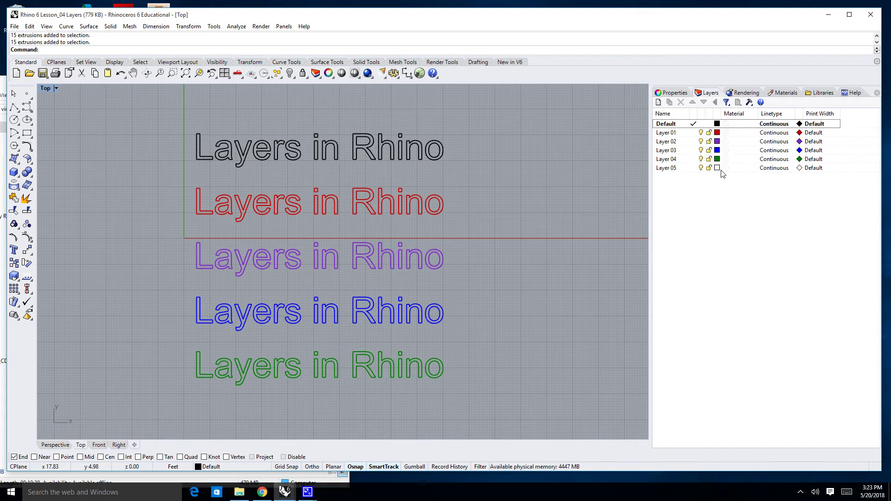
pyautogui.click(701, 133)
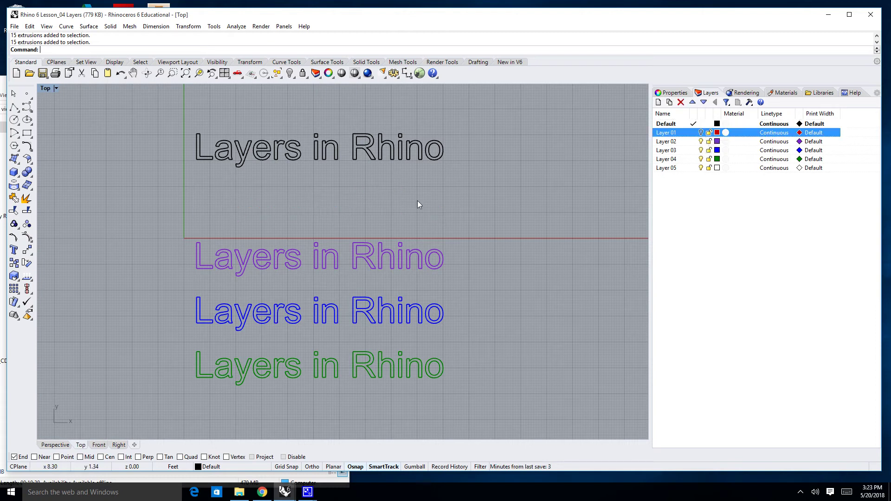
pyautogui.click(701, 160)
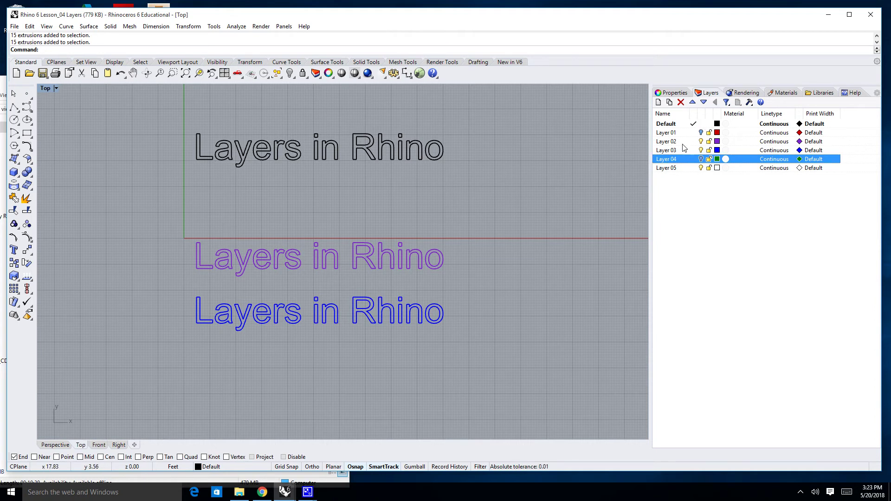
pyautogui.click(410, 145)
# Step: Draw three separate lines beside the text rows on the Default layer with the Line command
pyautogui.click(14, 108)
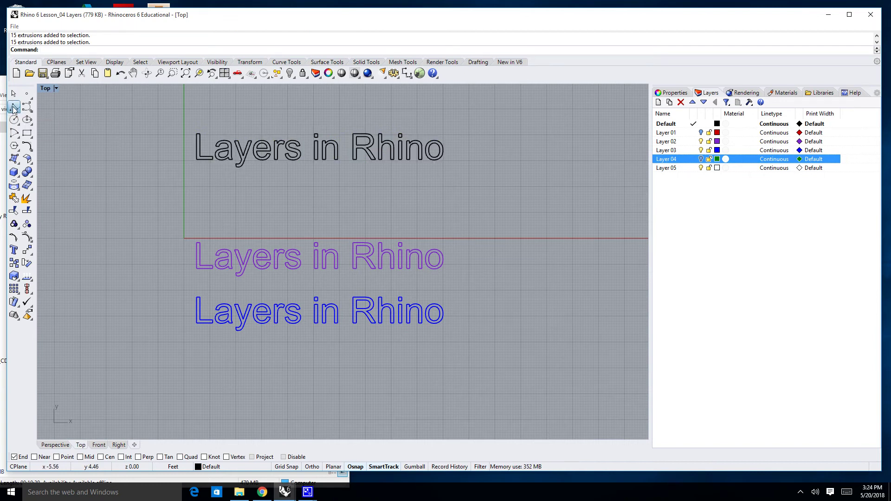
pyautogui.click(27, 109)
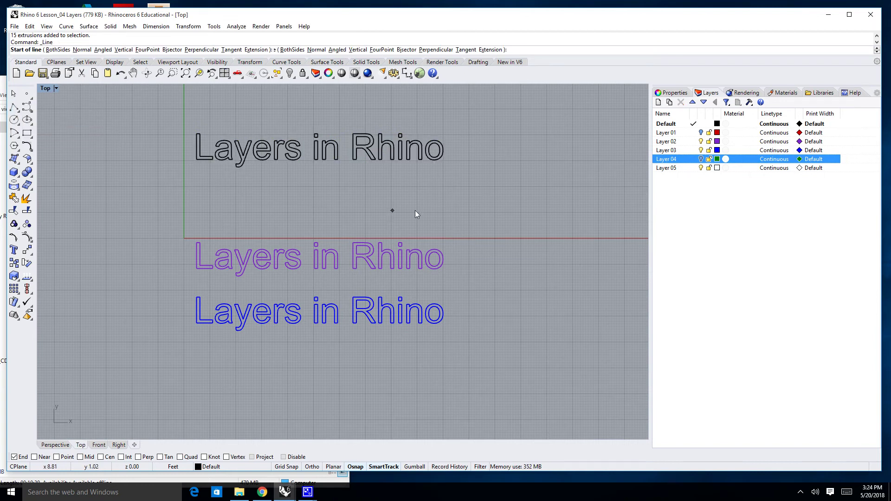
pyautogui.click(439, 205)
pyautogui.click(514, 172)
pyautogui.rightClick(515, 200)
pyautogui.click(514, 202)
pyautogui.click(567, 204)
pyautogui.rightClick(564, 225)
pyautogui.click(562, 229)
pyautogui.click(589, 269)
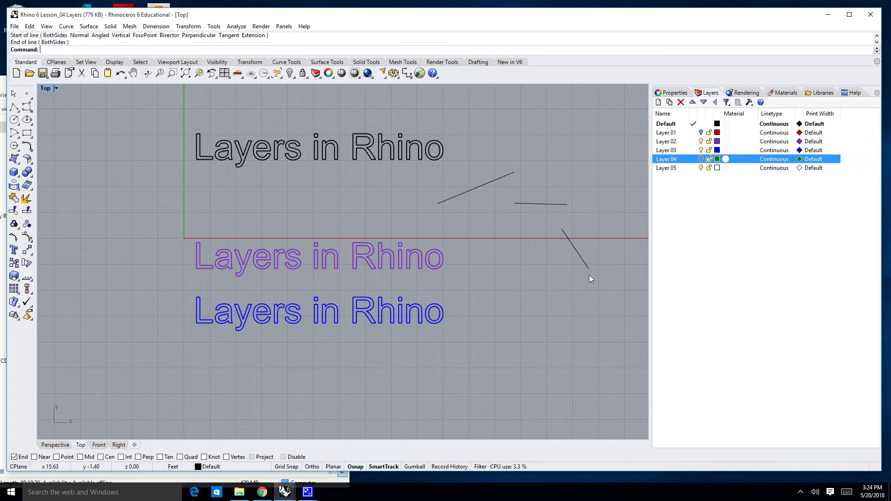
# Step: Select the three separate lines beside the text and delete them
pyautogui.moveTo(494, 160); pyautogui.dragTo(494, 161)
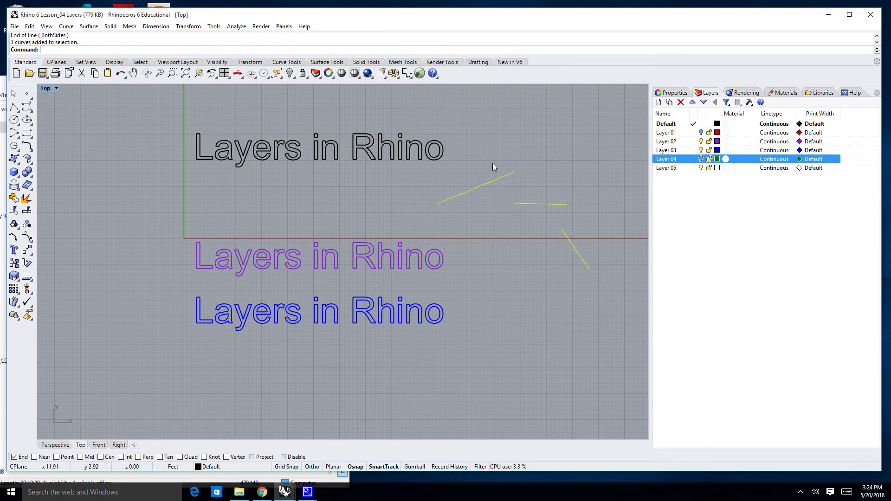
pyautogui.press('Delete')
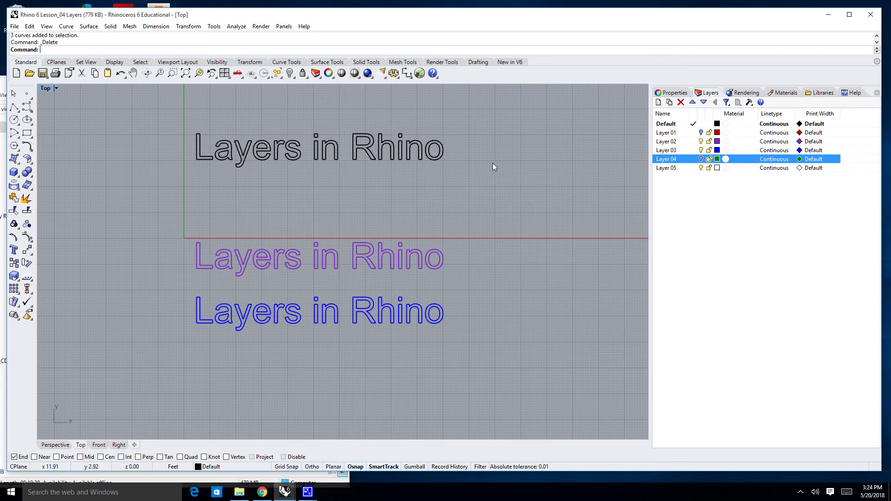
# Step: Make Layer 01 the current layer and draw a five-segment zigzag polyline in empty space beside the text rows
pyautogui.click(693, 133)
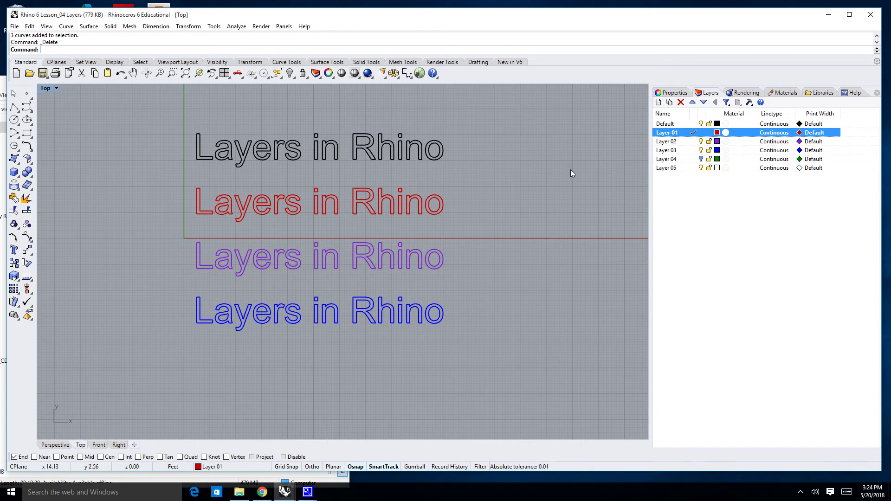
pyautogui.click(14, 108)
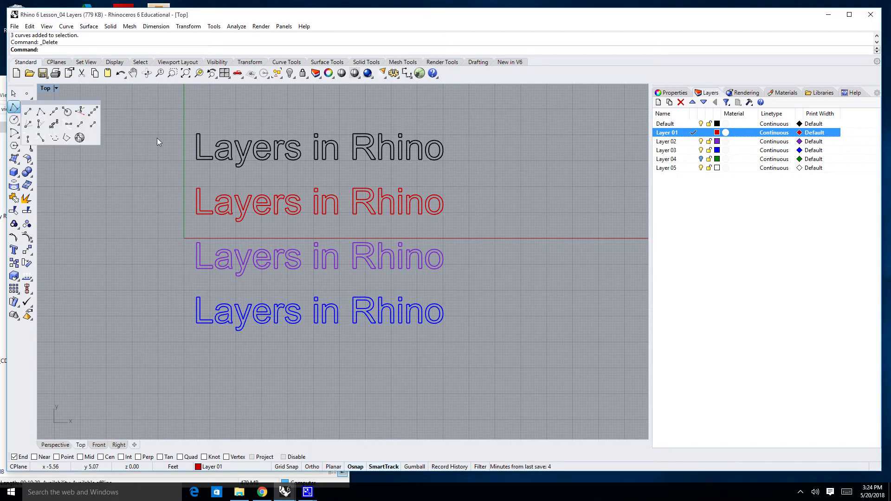
pyautogui.click(42, 110)
pyautogui.click(523, 171)
pyautogui.click(553, 188)
pyautogui.click(526, 221)
pyautogui.click(562, 256)
pyautogui.click(541, 300)
pyautogui.click(572, 322)
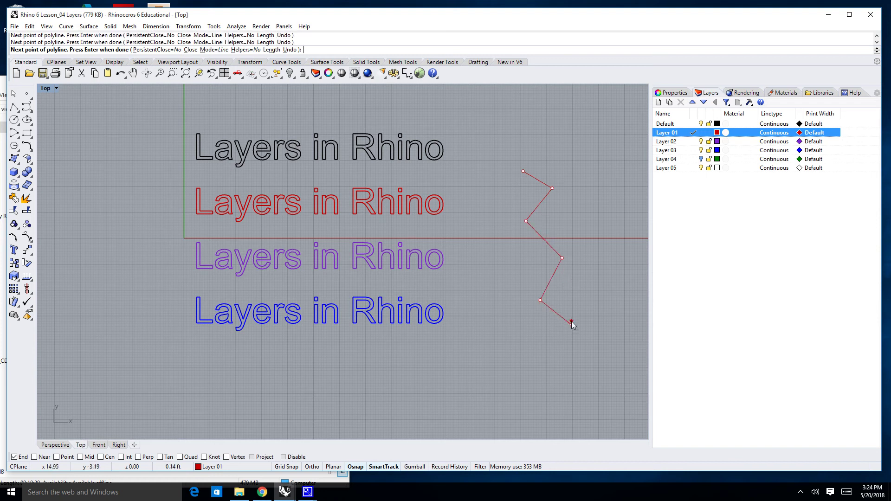
pyautogui.press('Return')
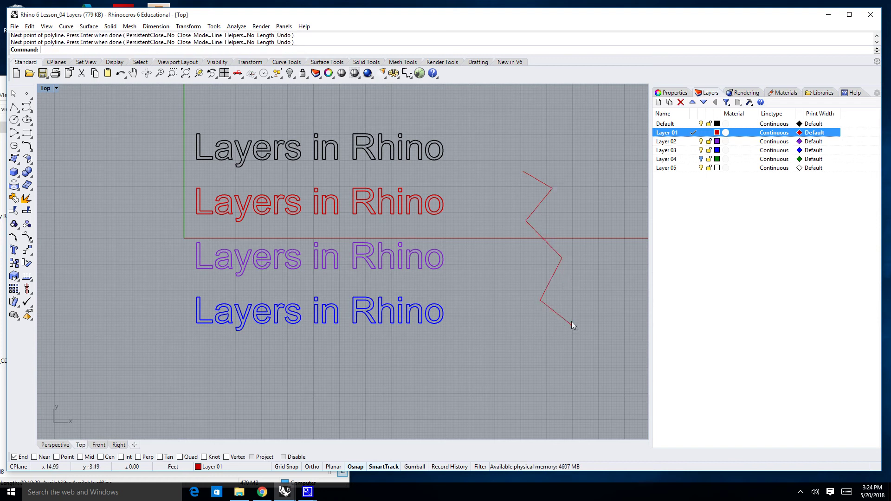
# Step: Make Layer 02 the current layer and draw a second zigzag polyline beside the red one
pyautogui.click(694, 142)
pyautogui.press('Return')
pyautogui.click(538, 141)
pyautogui.click(581, 153)
pyautogui.click(562, 173)
pyautogui.click(588, 187)
pyautogui.click(577, 204)
pyautogui.click(605, 223)
pyautogui.click(594, 236)
pyautogui.click(599, 255)
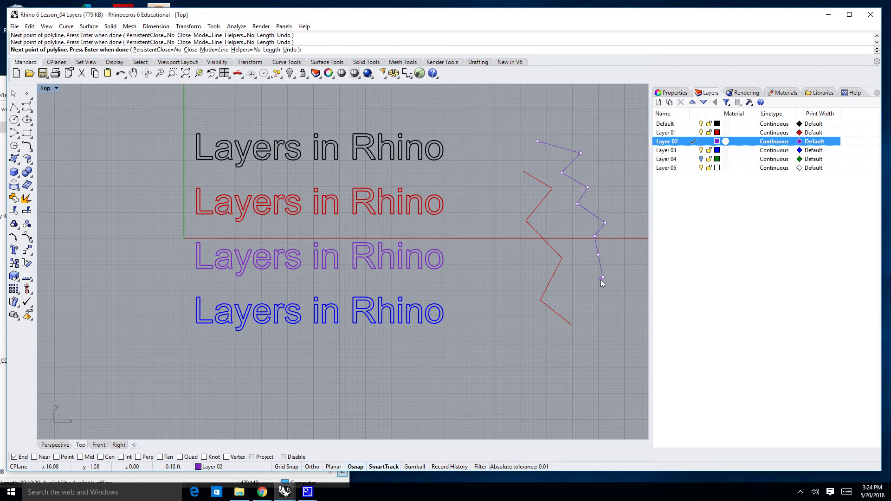
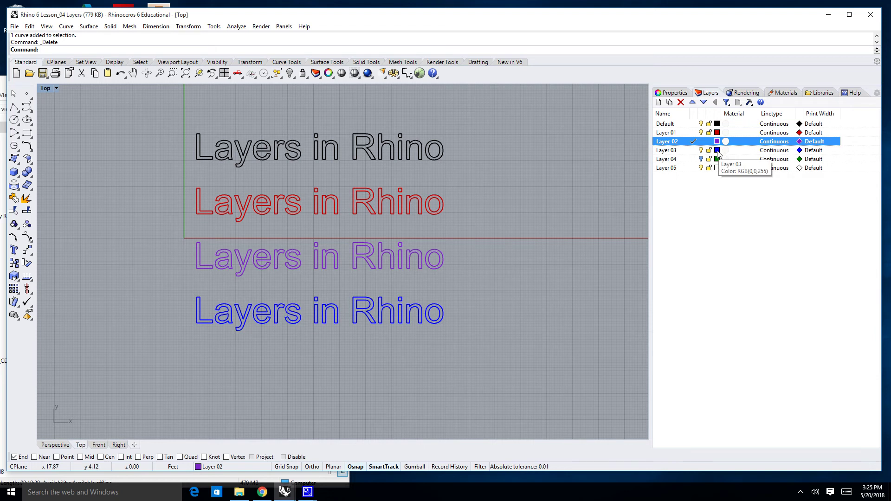
# Step: Change the color of Layer 03 to Magenta
pyautogui.click(717, 151)
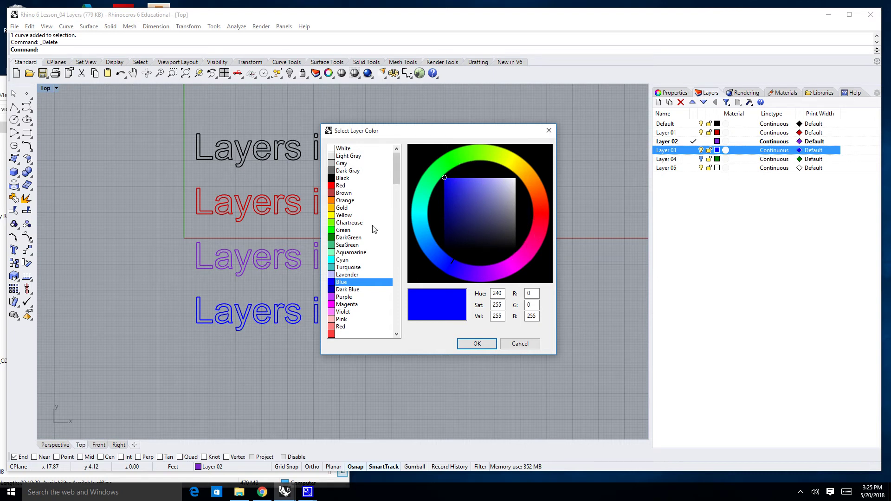
pyautogui.click(337, 305)
pyautogui.click(477, 344)
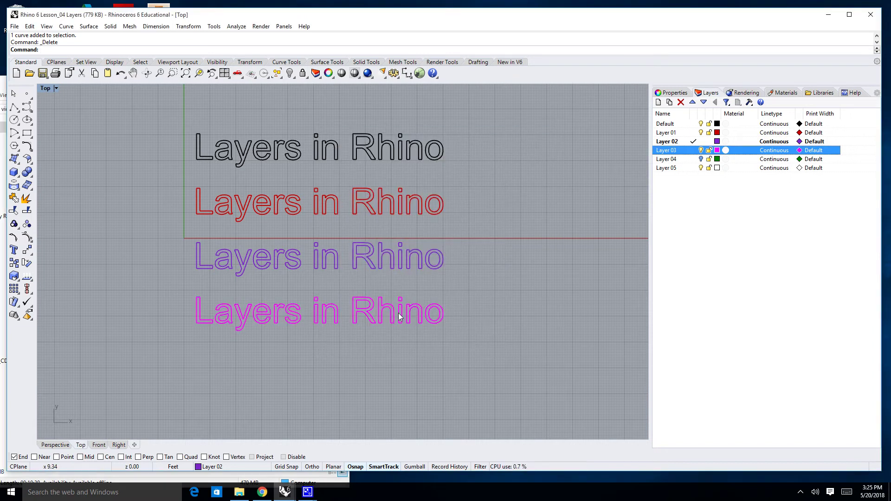
# Step: Change the color of Layer 03 to a red of RGB 255, 0, 22 picked on the color wheel
pyautogui.click(718, 150)
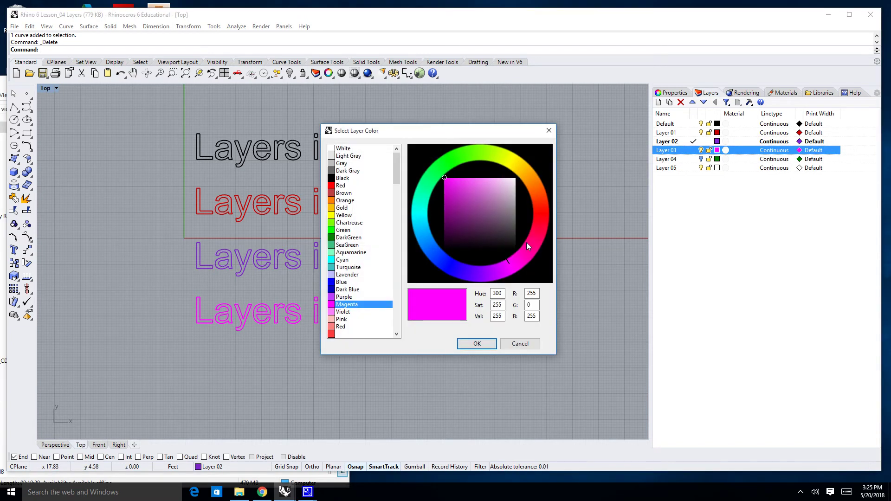
pyautogui.click(535, 219)
pyautogui.click(477, 344)
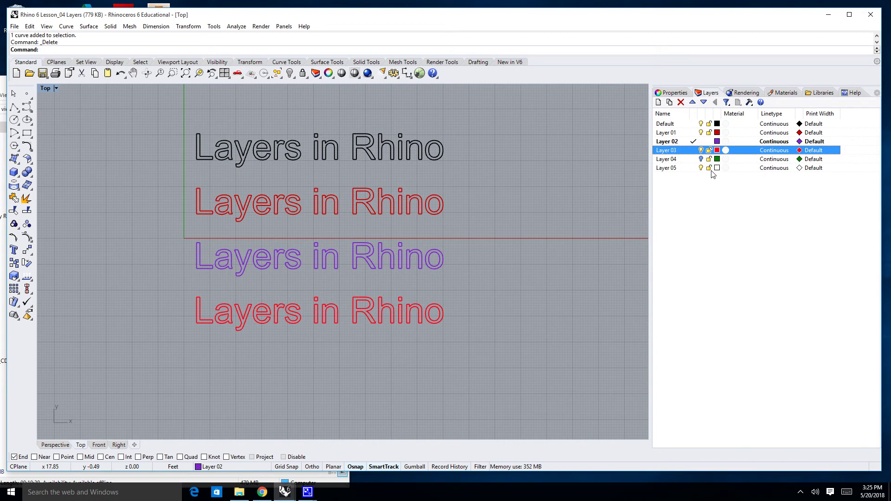
# Step: Change the color of Layer 03 to Yellow
pyautogui.click(717, 149)
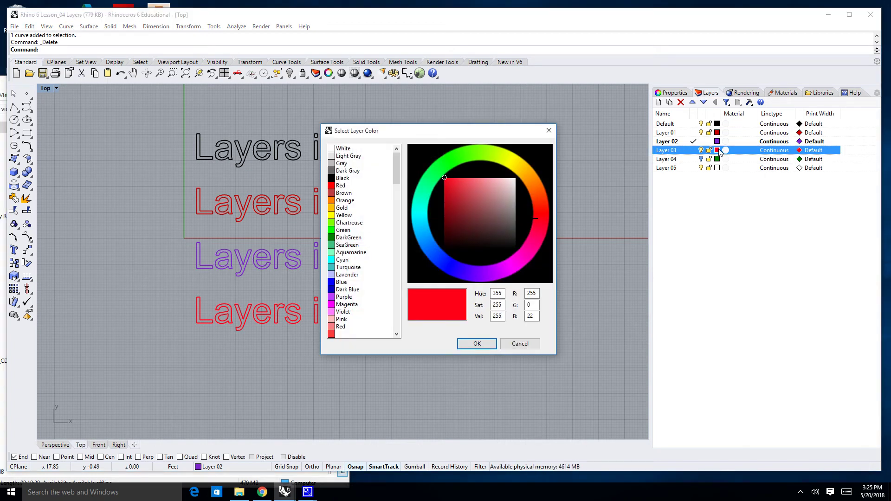
pyautogui.click(344, 216)
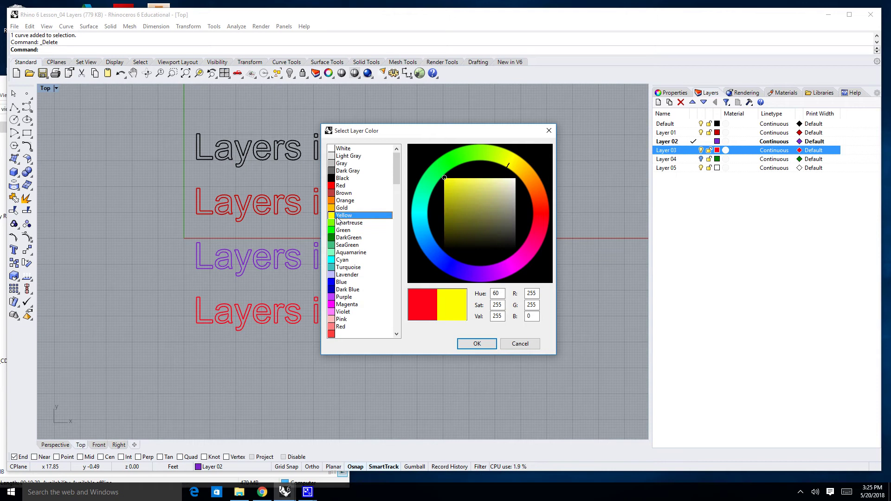
pyautogui.click(478, 344)
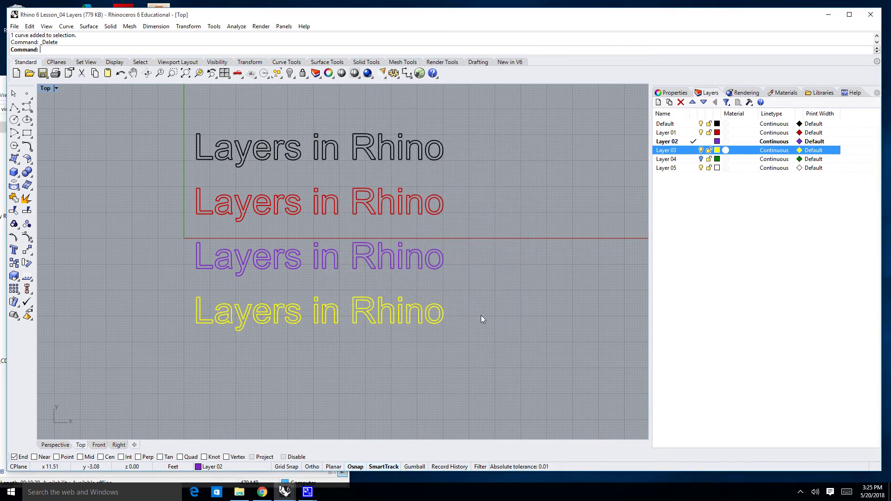
# Step: Select the text rows one at a time to compare the selection highlight with Layer 03's yellow, and clear the selection
pyautogui.click(443, 265)
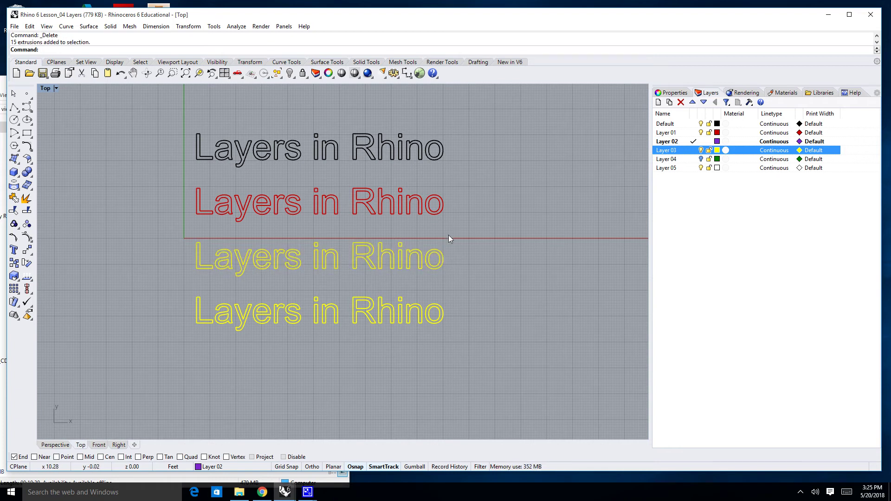
pyautogui.click(438, 212)
pyautogui.click(430, 157)
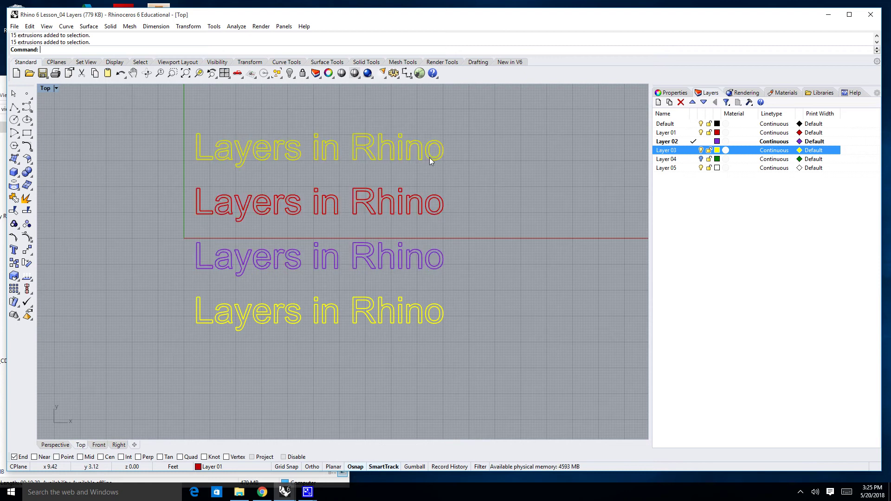
pyautogui.click(470, 177)
pyautogui.click(440, 327)
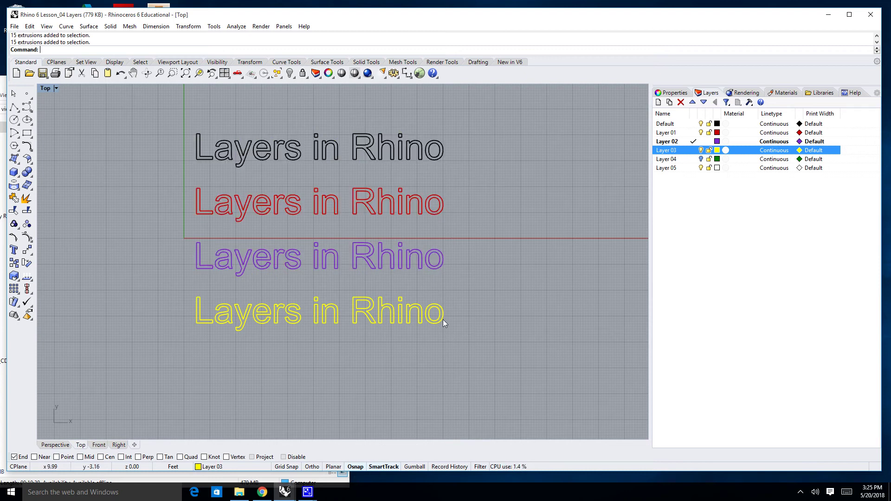
pyautogui.click(450, 336)
# Step: Move the Layer 03 text row slightly down and to the right, and move it back under the purple row
pyautogui.moveTo(442, 317); pyautogui.dragTo(459, 343)
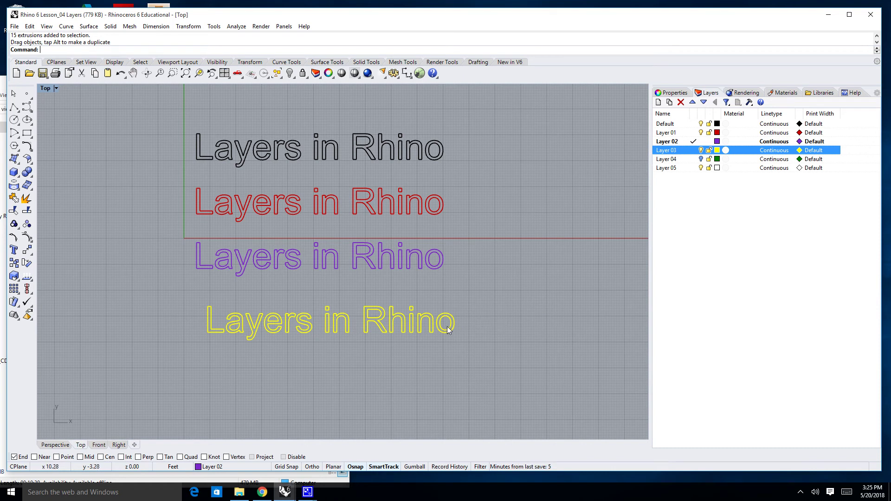
pyautogui.moveTo(454, 327); pyautogui.dragTo(444, 311)
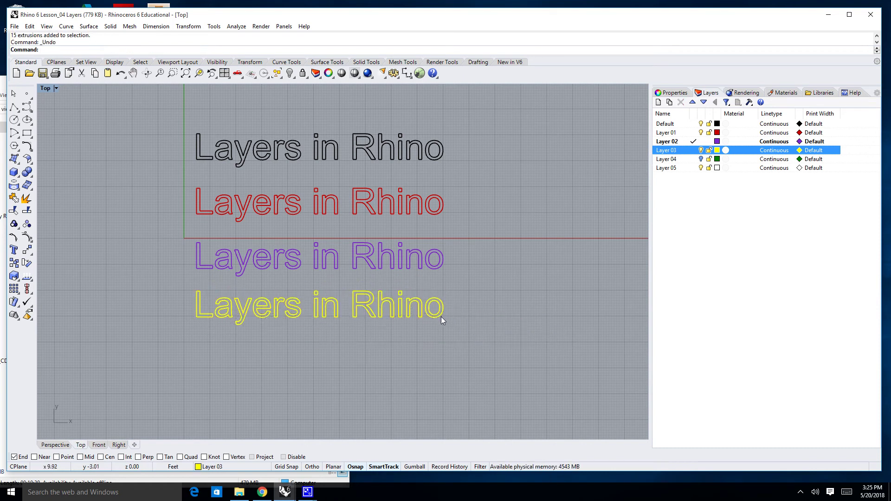
# Step: Undo the moves of the Layer 03 text row and the color changes of Layer 03
pyautogui.hotkey('ctrl', 'z')
pyautogui.hotkey('ctrl', 'z')
pyautogui.hotkey('ctrl', 'z')
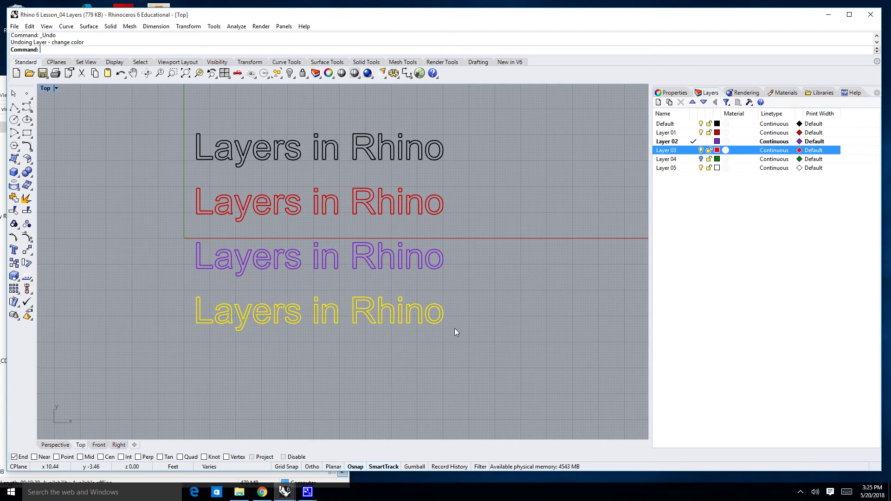
pyautogui.hotkey('ctrl', 'z')
pyautogui.hotkey('ctrl', 'z')
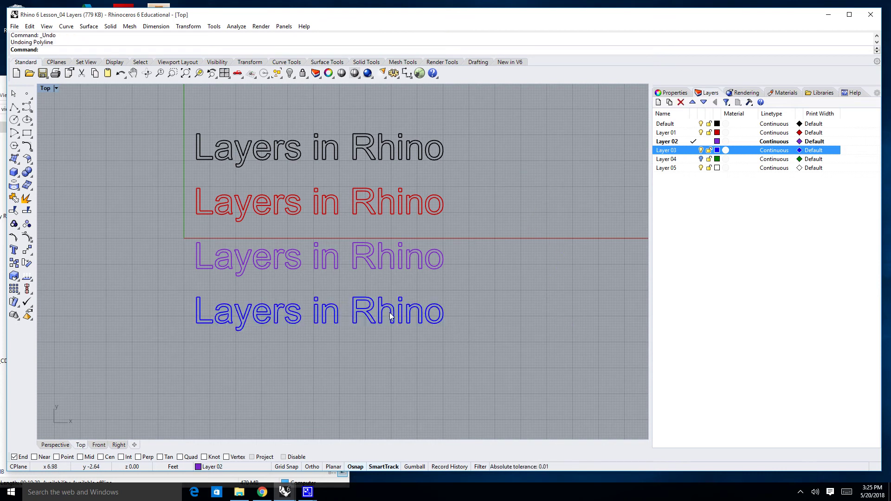
# Step: Lock the Default layer and Layer 01
pyautogui.moveTo(476, 328)
pyautogui.mouseDown(button='right')
pyautogui.moveTo(481, 321)
pyautogui.moveTo(468, 327)
pyautogui.mouseUp(button='right')
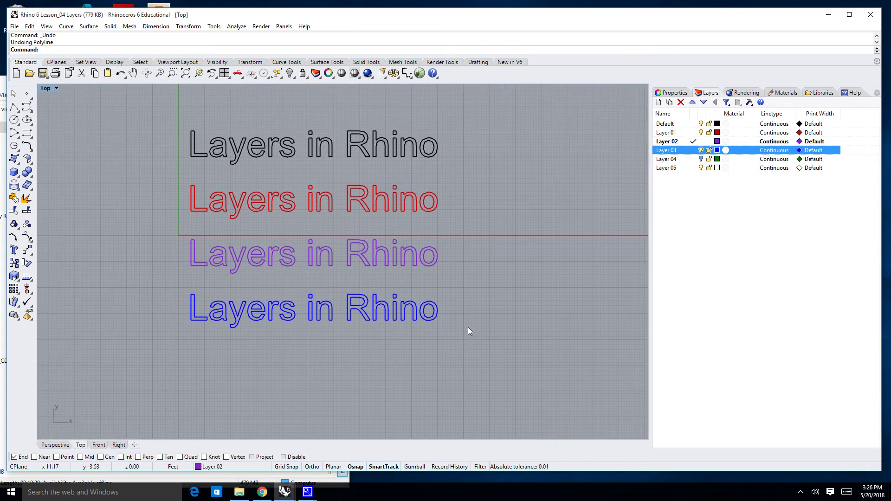
pyautogui.click(709, 124)
pyautogui.click(709, 133)
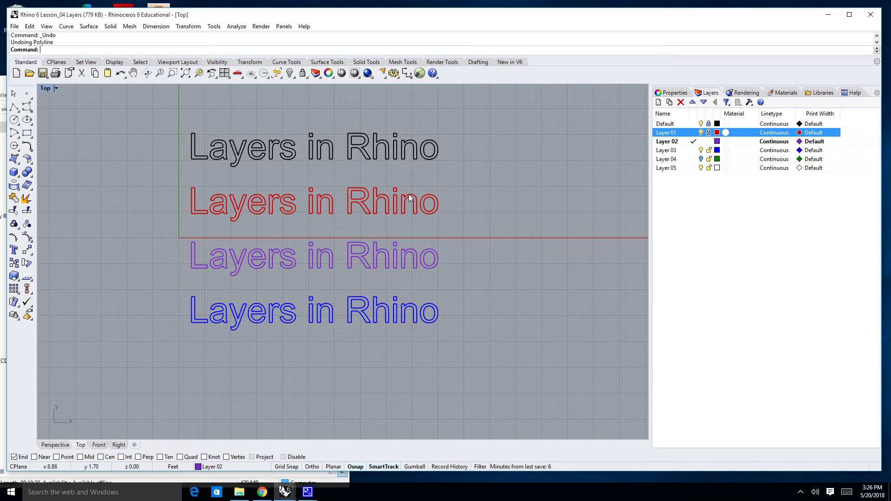
# Step: Select the purple and blue text rows individually on their unlocked layers, clearing the selection after each one
pyautogui.click(411, 256)
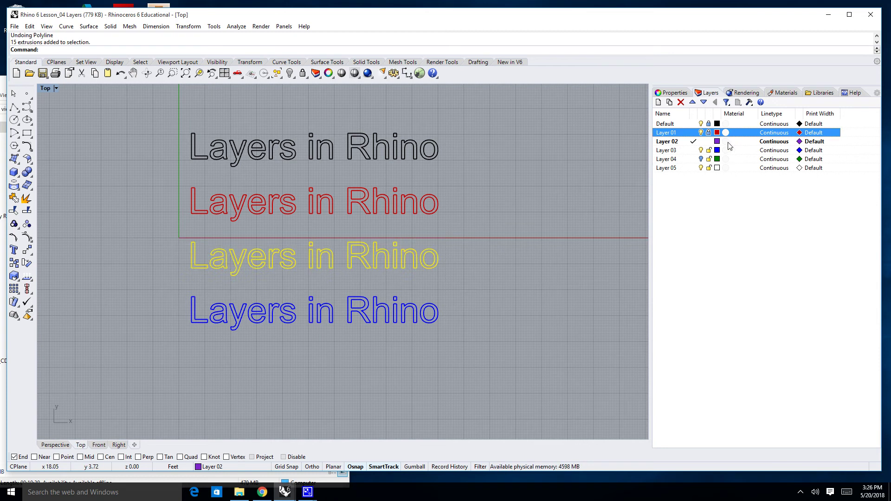
pyautogui.press('Escape')
pyautogui.click(435, 318)
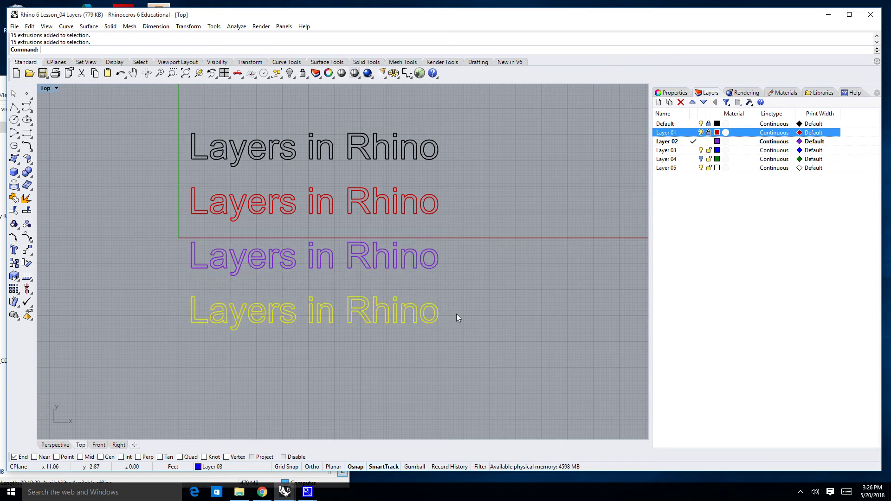
pyautogui.press('Escape')
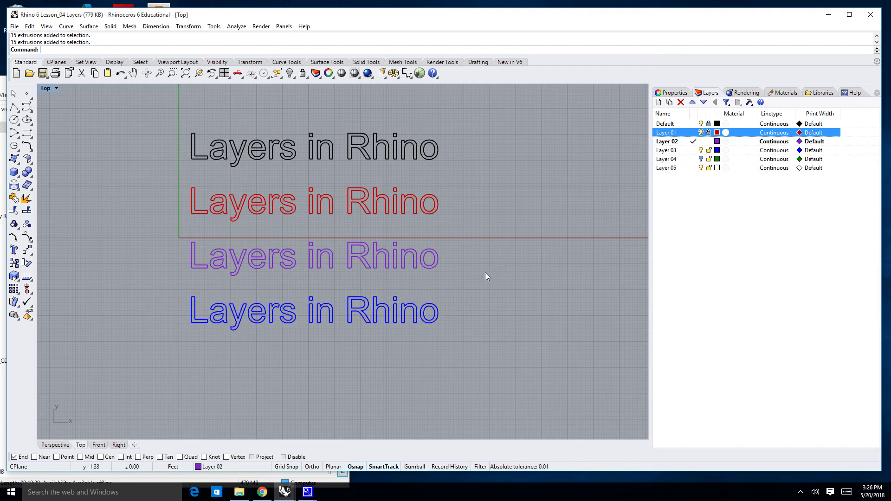
pyautogui.click(431, 266)
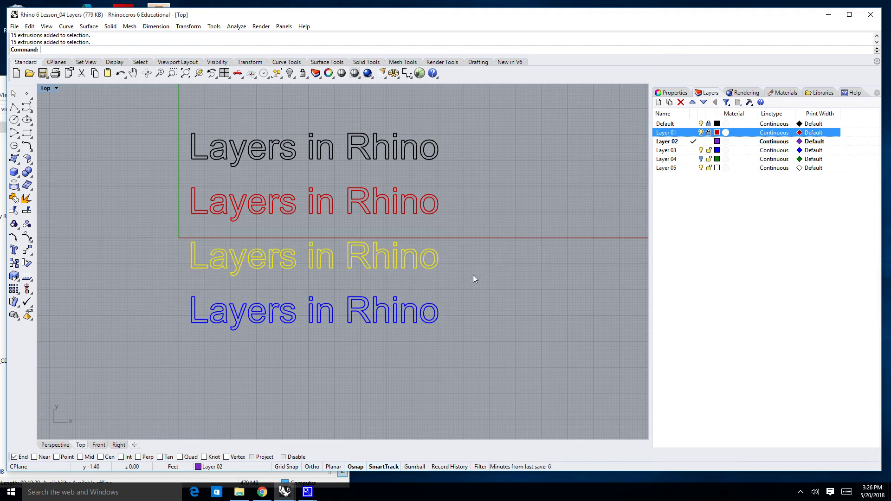
pyautogui.press('Escape')
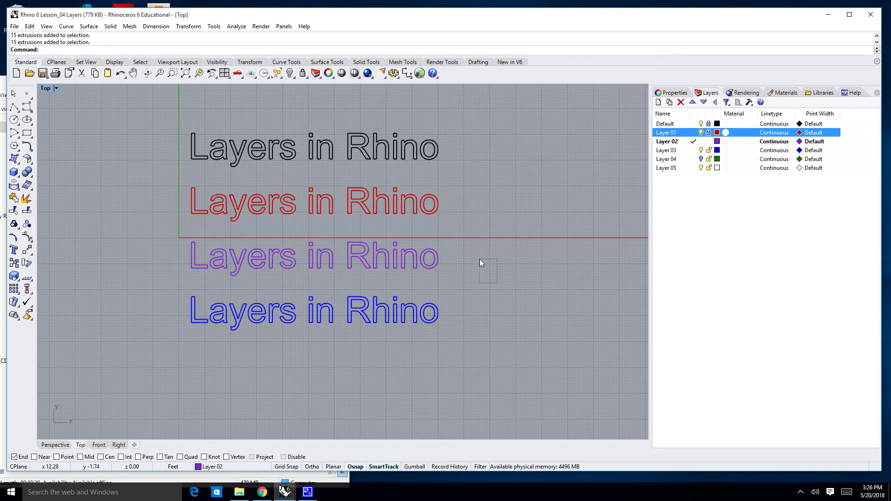
# Step: Select the purple text row with a crossing window over the locked red row, select the blue row separately, and clear the selection
pyautogui.moveTo(377, 195); pyautogui.dragTo(369, 190)
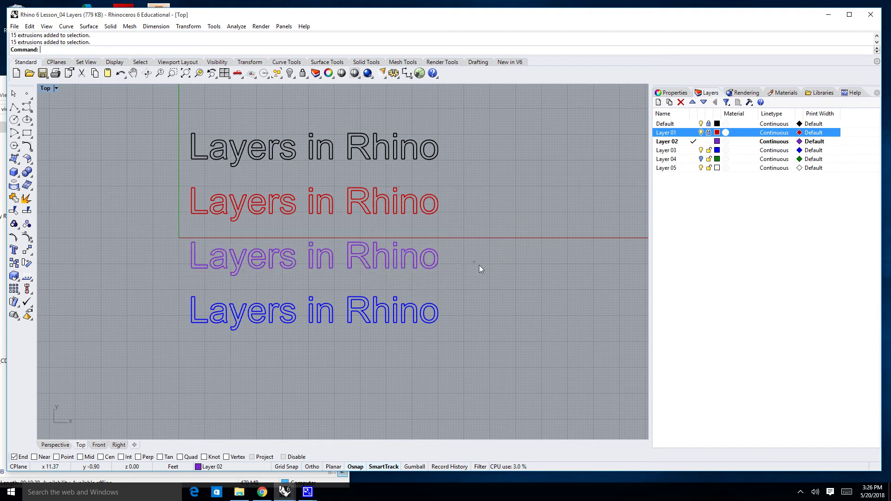
pyautogui.moveTo(522, 277); pyautogui.dragTo(295, 221)
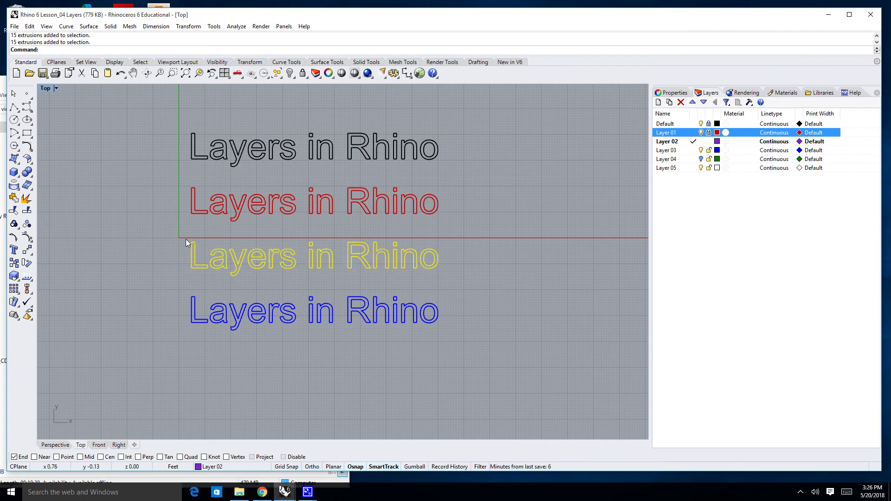
pyautogui.click(133, 227)
pyautogui.click(321, 313)
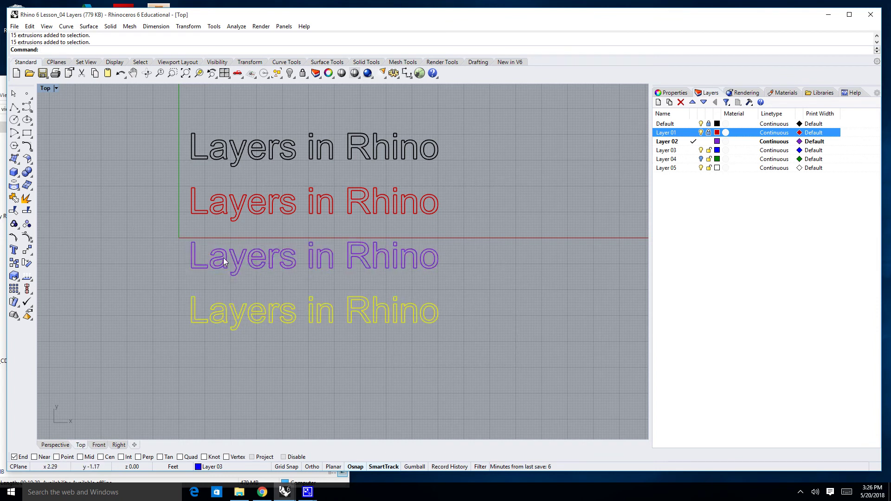
pyautogui.click(130, 224)
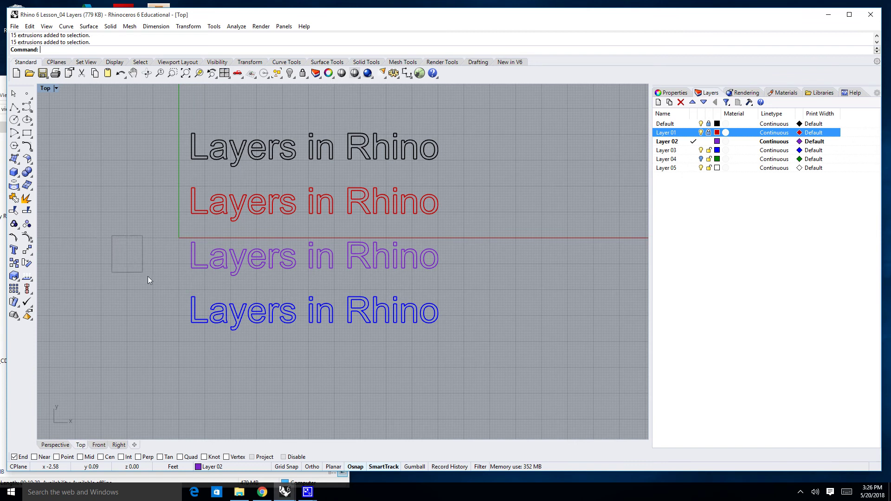
# Step: Select the purple and blue text rows together with a window enclosing both, and clear the selection
pyautogui.moveTo(148, 277); pyautogui.dragTo(417, 375)
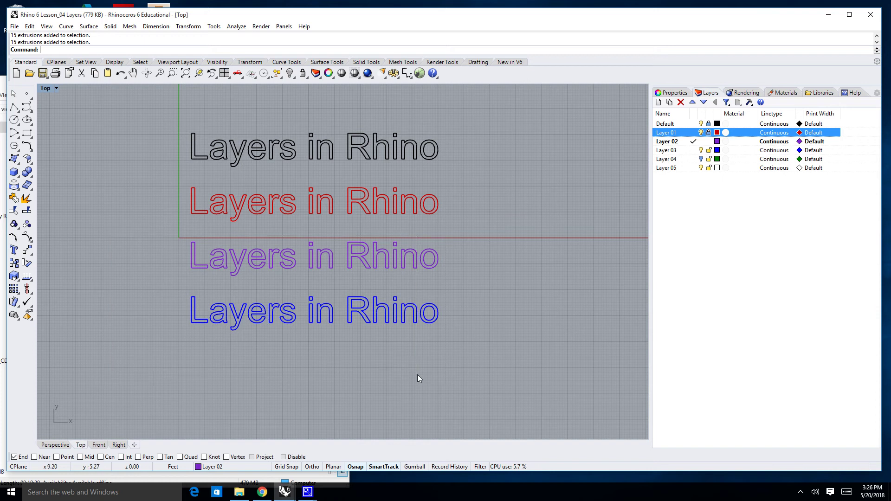
pyautogui.moveTo(111, 243); pyautogui.dragTo(419, 374)
pyautogui.moveTo(94, 227); pyautogui.dragTo(405, 367)
pyautogui.moveTo(105, 235); pyautogui.dragTo(505, 369)
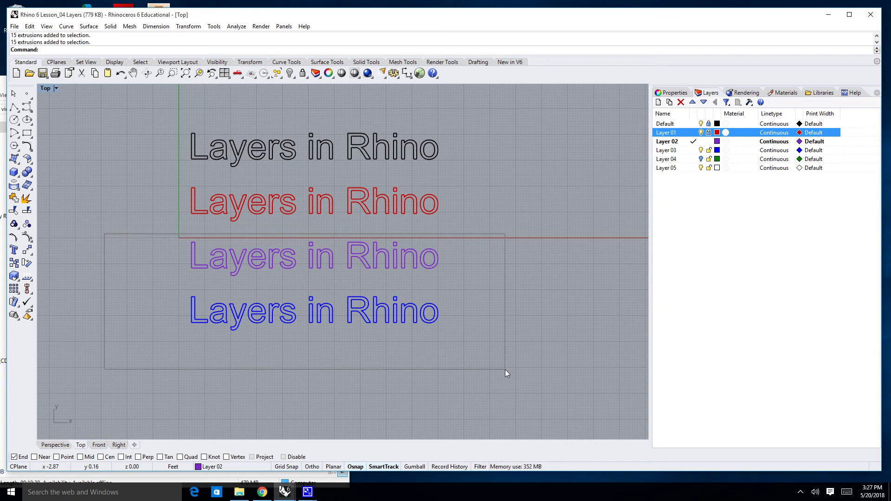
pyautogui.moveTo(505, 370); pyautogui.dragTo(505, 370)
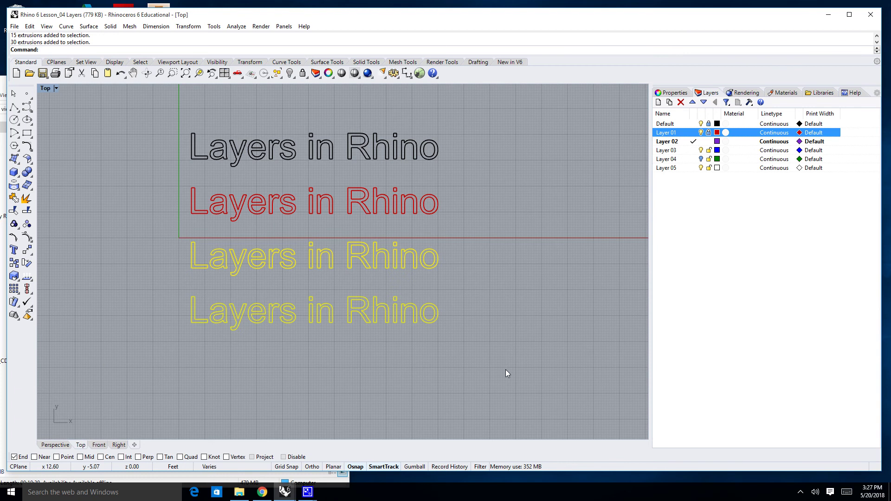
pyautogui.press('Escape')
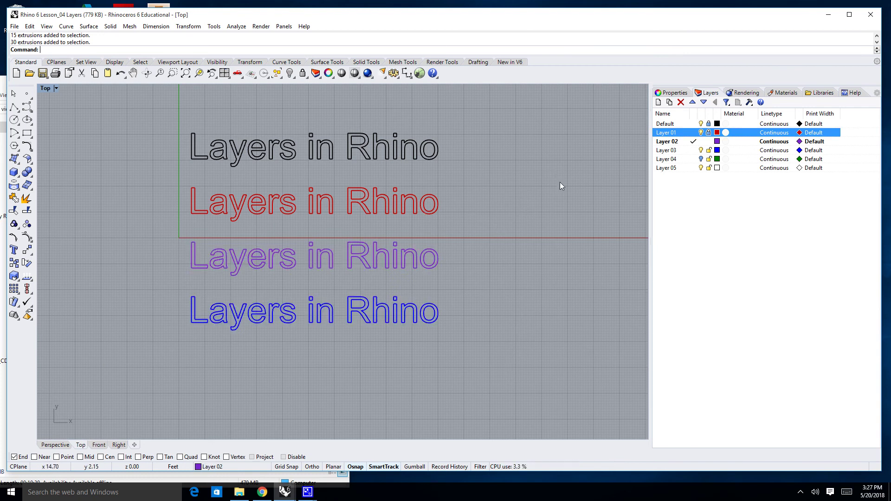
# Step: Unlock Layer 01 and the Default layer
pyautogui.moveTo(560, 182)
pyautogui.mouseDown(button='right')
pyautogui.moveTo(533, 232)
pyautogui.moveTo(559, 198)
pyautogui.mouseUp(button='right')
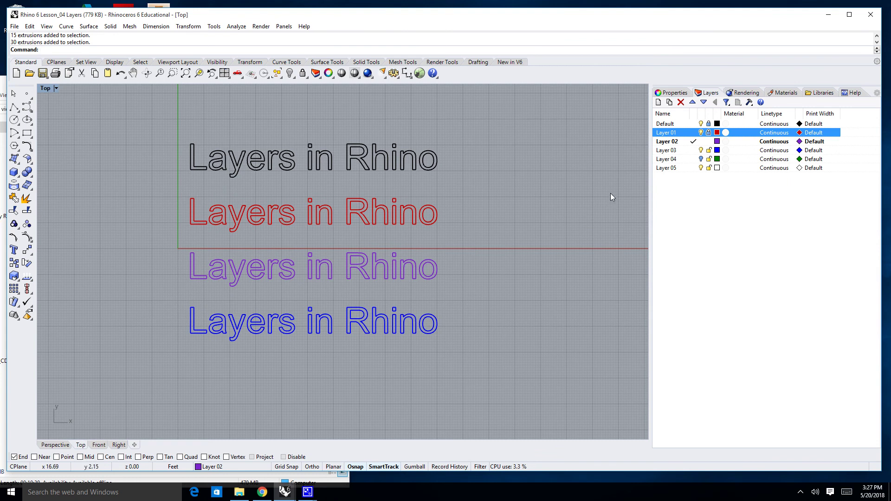
pyautogui.moveTo(481, 244); pyautogui.dragTo(519, 224, button='right')
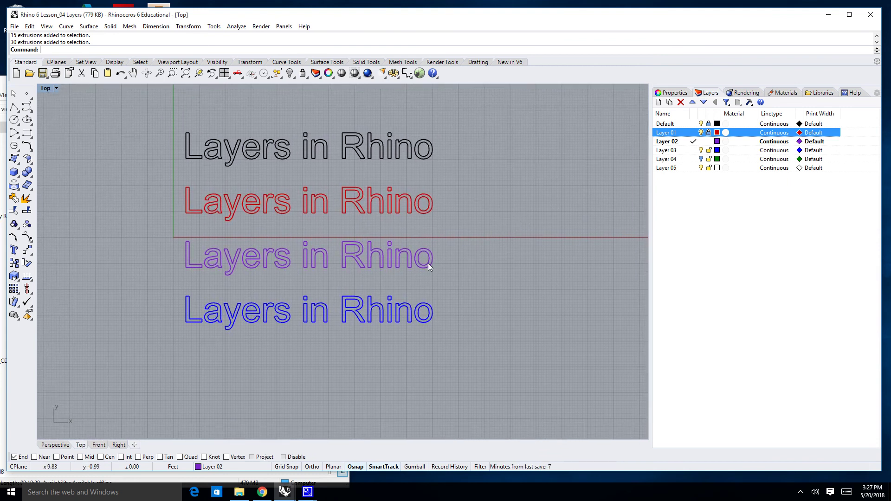
pyautogui.moveTo(451, 195); pyautogui.dragTo(466, 193, button='right')
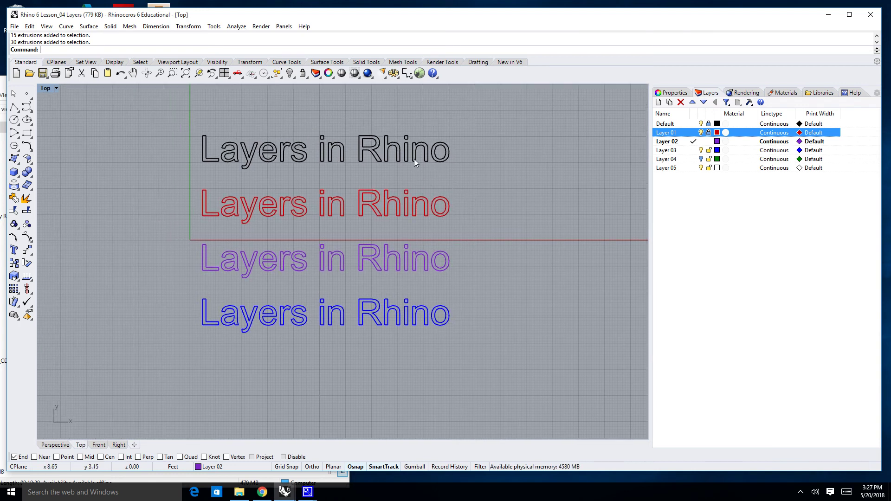
pyautogui.click(709, 132)
pyautogui.click(709, 124)
pyautogui.click(709, 124)
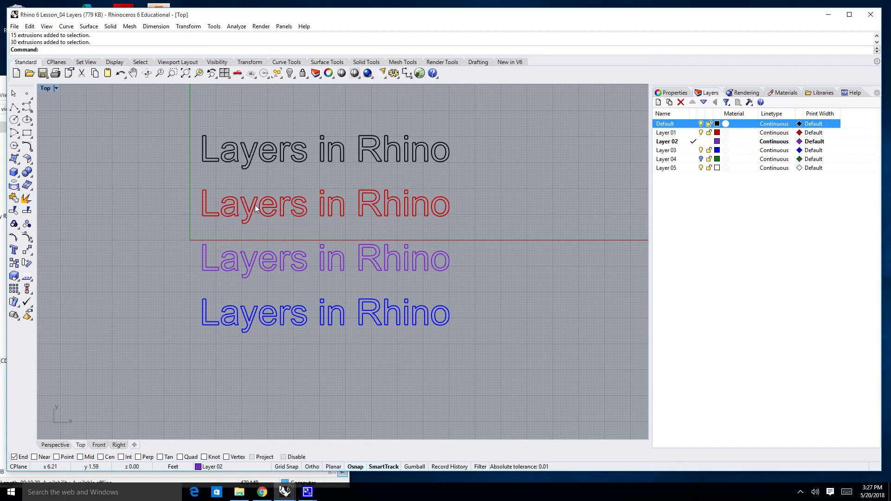
# Step: Draw a closed irregular polyline beside the text rows on the current Layer 02, and check it by selecting and deselecting it
pyautogui.click(14, 108)
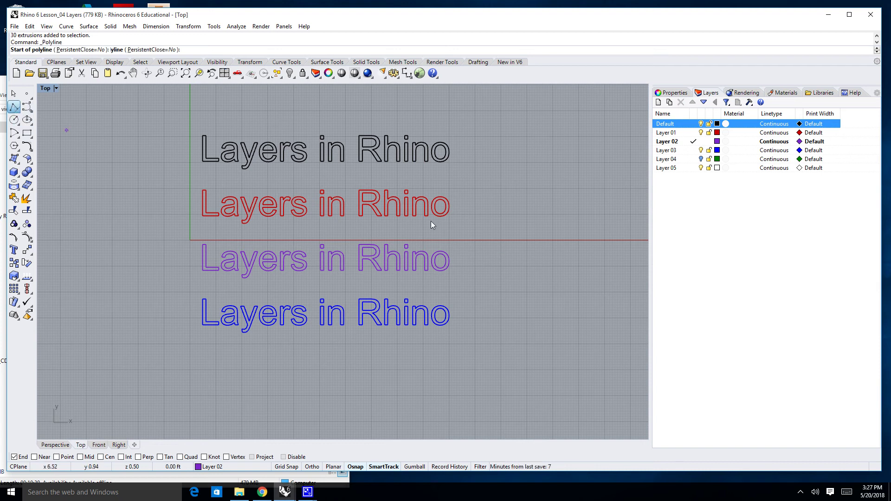
pyautogui.click(503, 229)
pyautogui.click(535, 202)
pyautogui.click(551, 220)
pyautogui.click(535, 242)
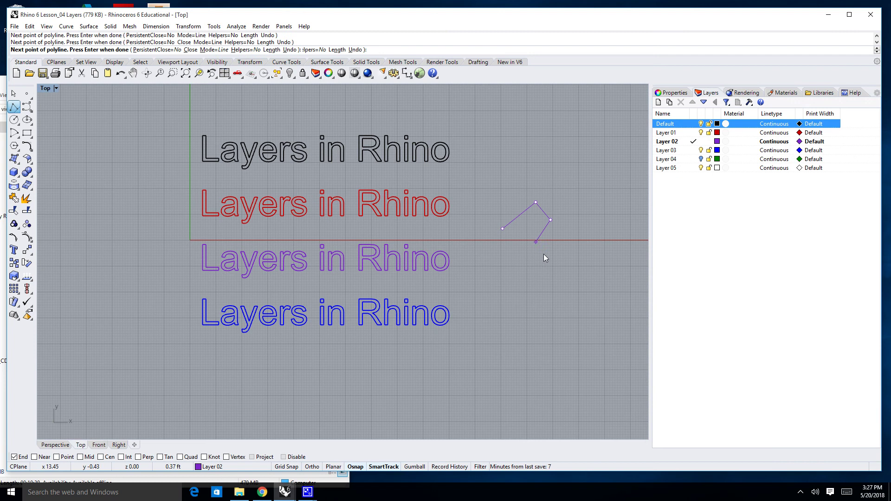
pyautogui.click(553, 264)
pyautogui.click(534, 296)
pyautogui.click(538, 312)
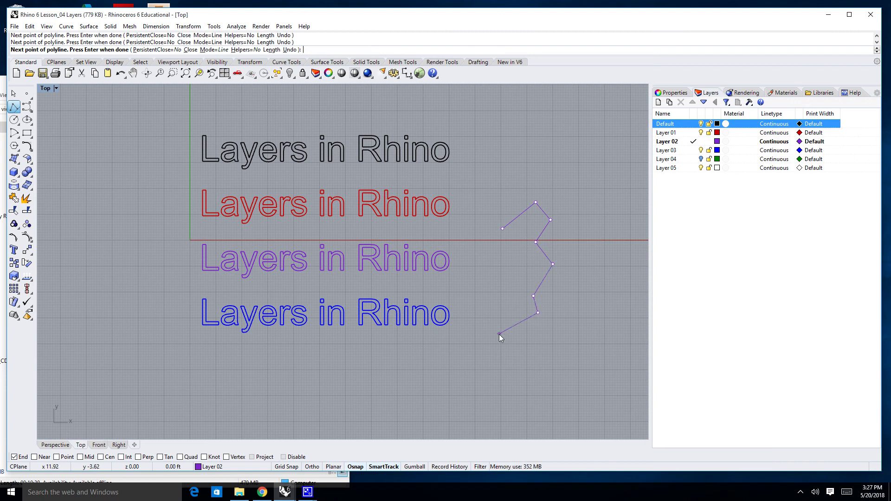
pyautogui.click(503, 229)
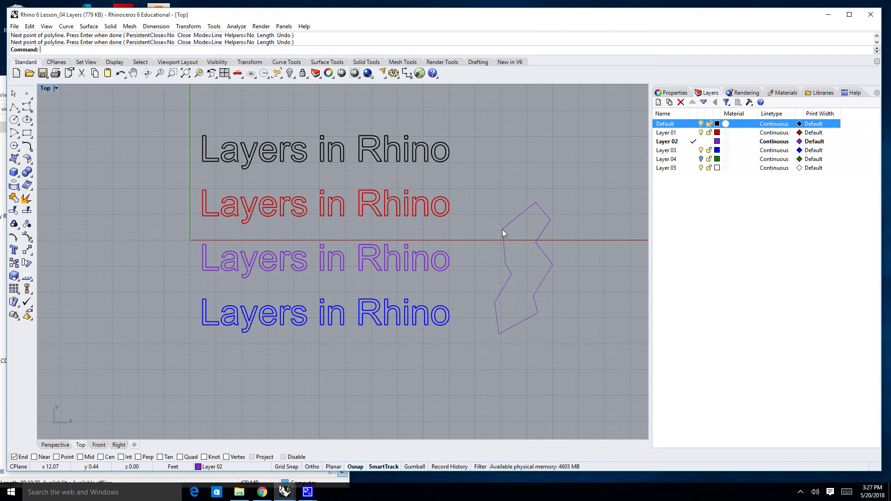
pyautogui.click(544, 279)
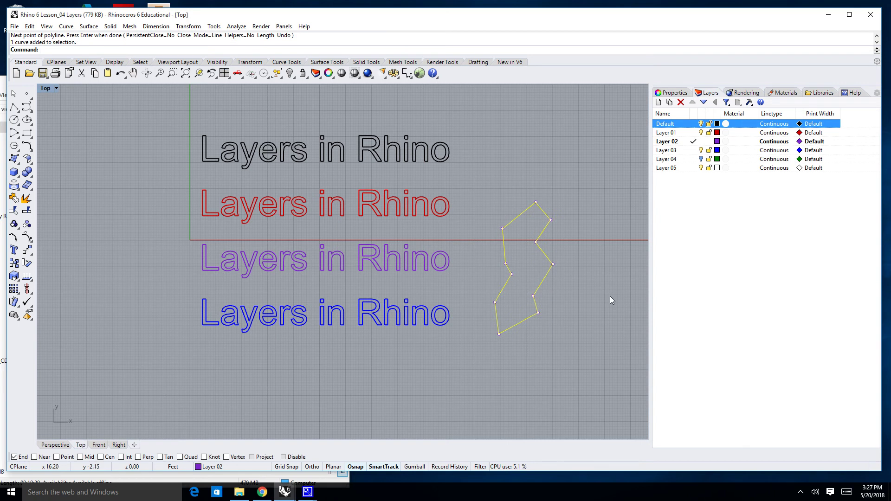
pyautogui.click(592, 207)
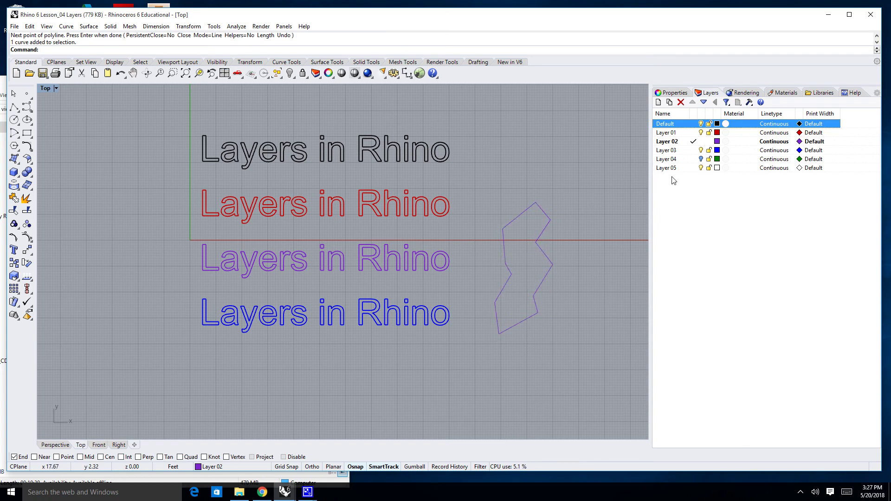
# Step: Make Layer 04 current, change the polyline's object layer to Layer 04, and clear the selection
pyautogui.click(549, 260)
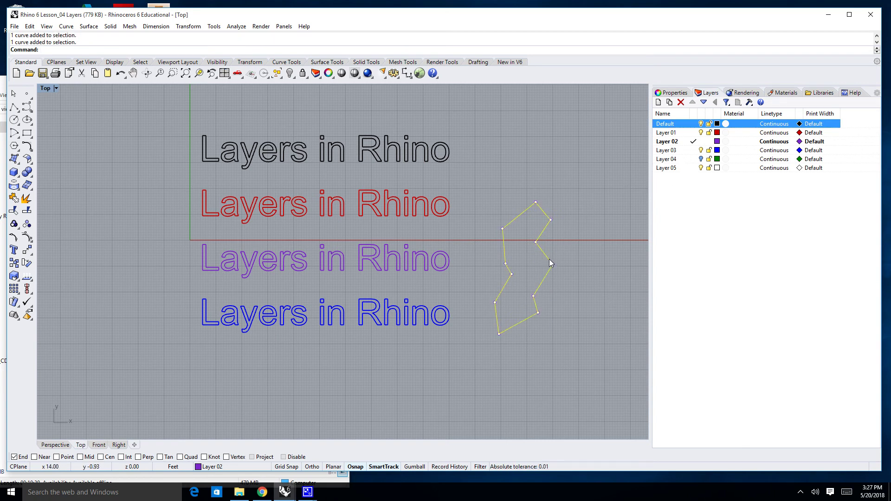
pyautogui.click(692, 161)
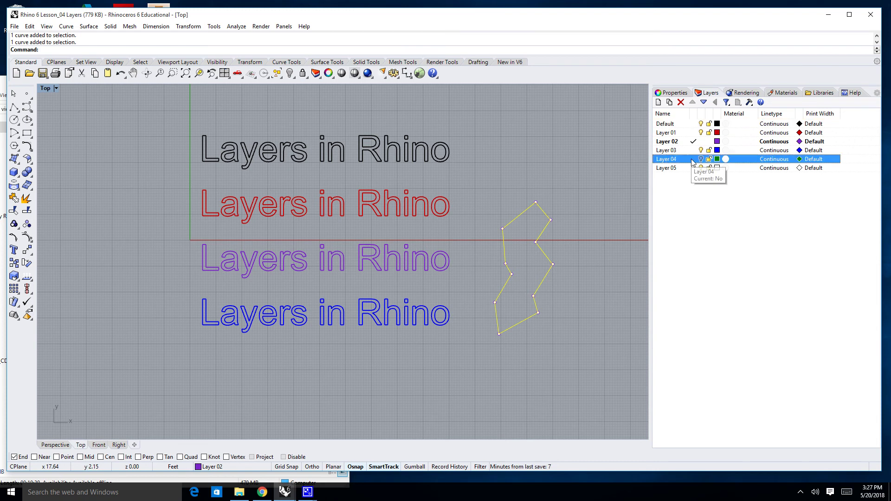
pyautogui.click(693, 160)
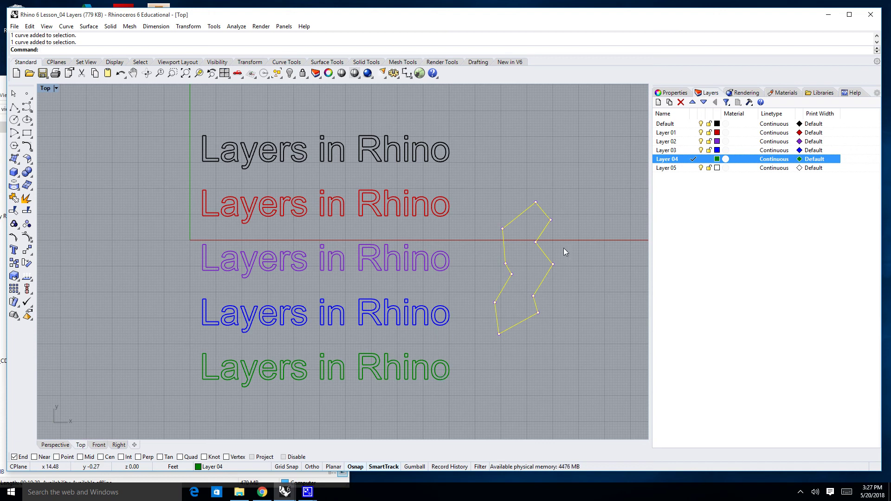
pyautogui.rightClick(701, 163)
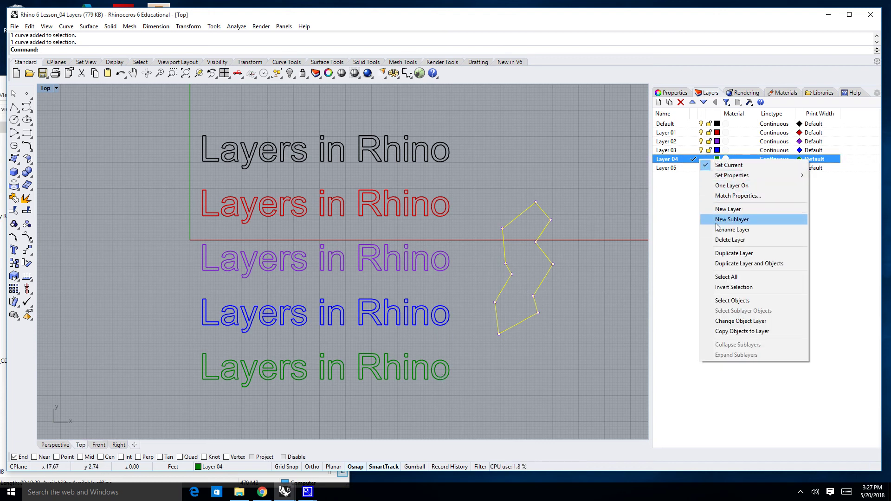
pyautogui.click(732, 323)
pyautogui.click(614, 300)
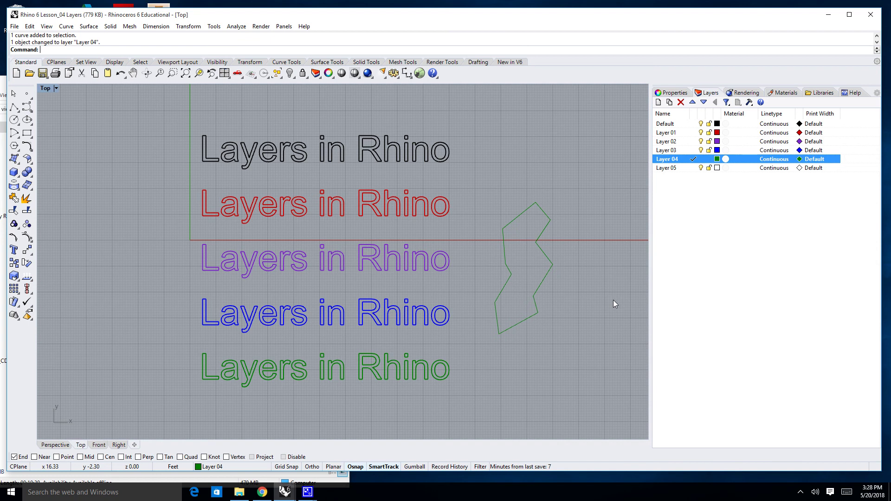
# Step: Create a new layer directly below Layer 04, keeping its default name
pyautogui.moveTo(603, 286); pyautogui.dragTo(562, 279, button='right')
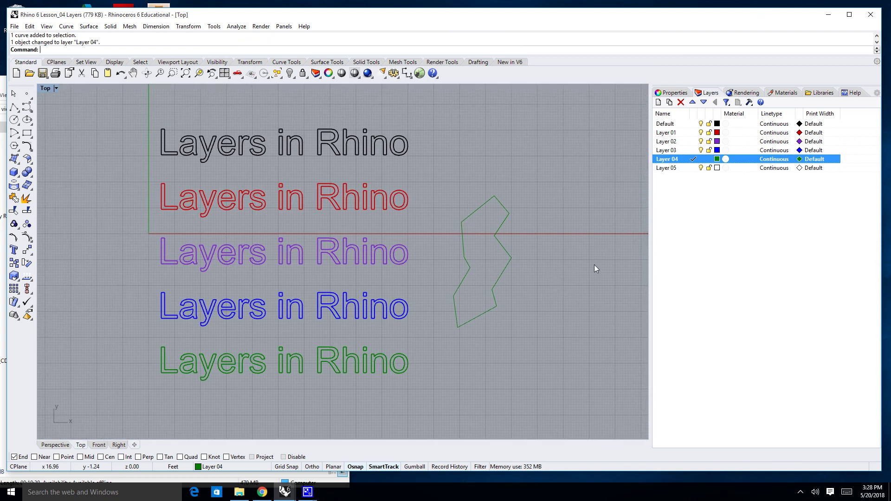
pyautogui.rightClick(688, 163)
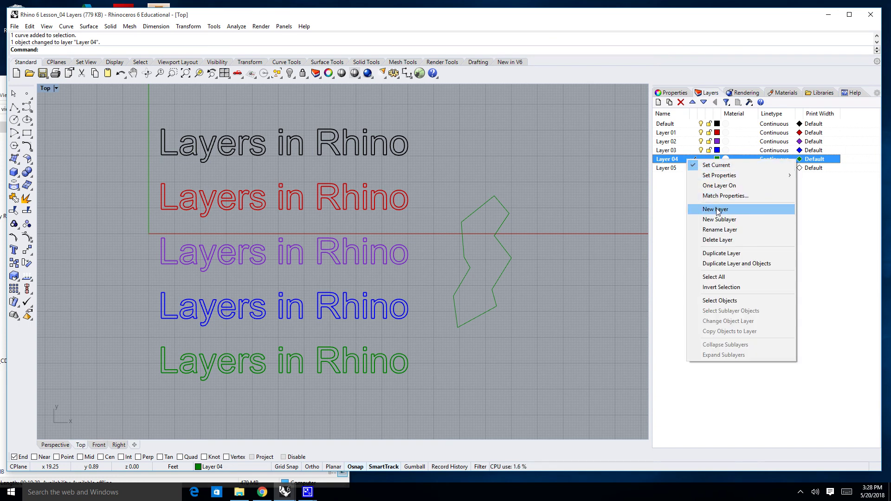
pyautogui.click(717, 210)
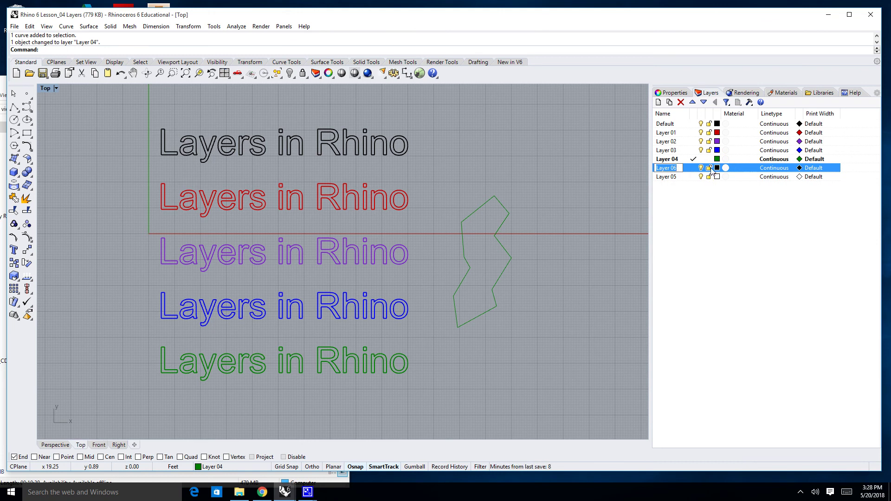
pyautogui.click(690, 197)
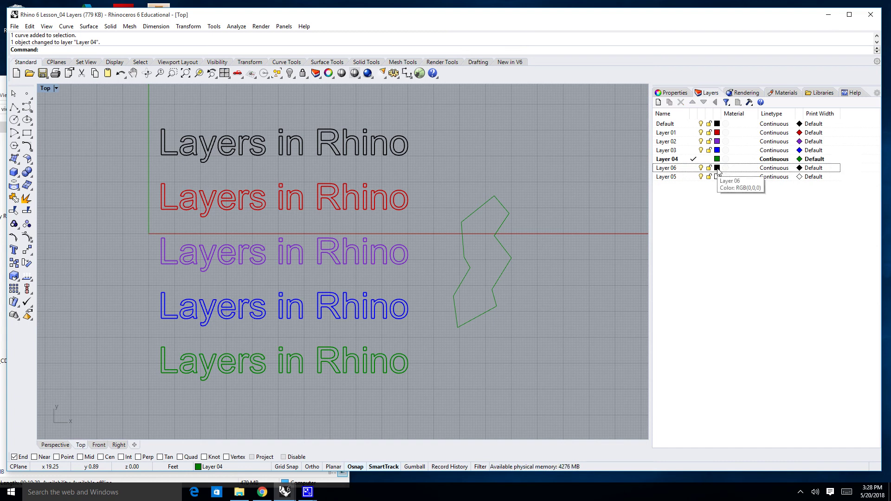
# Step: Make the new layer below Layer 04 current and add a sublayer with the default name under it
pyautogui.doubleClick(675, 168)
pyautogui.rightClick(675, 170)
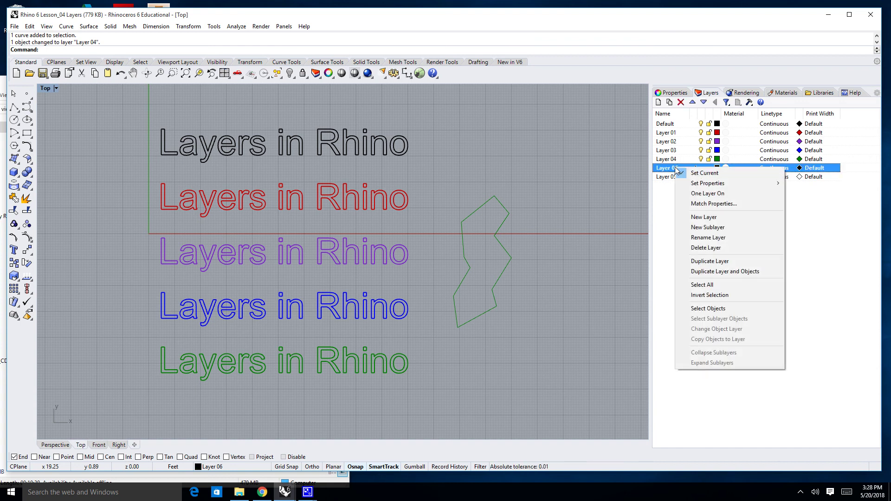
pyautogui.click(700, 228)
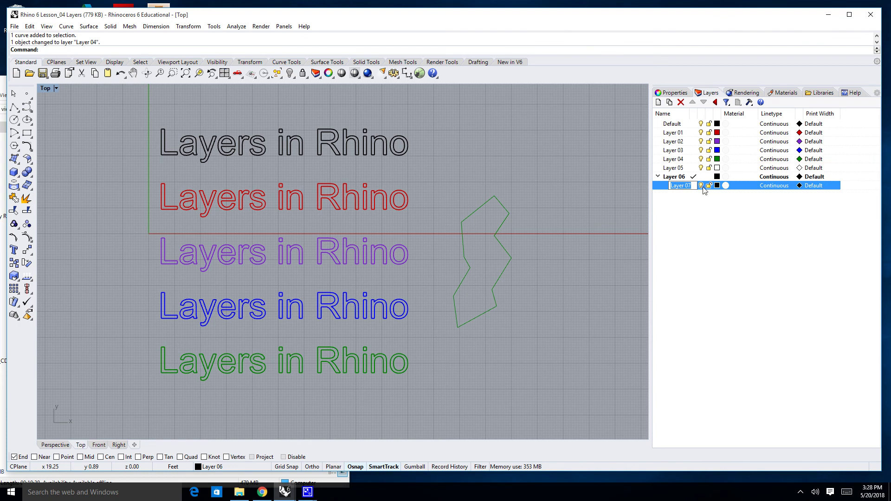
pyautogui.press('Return')
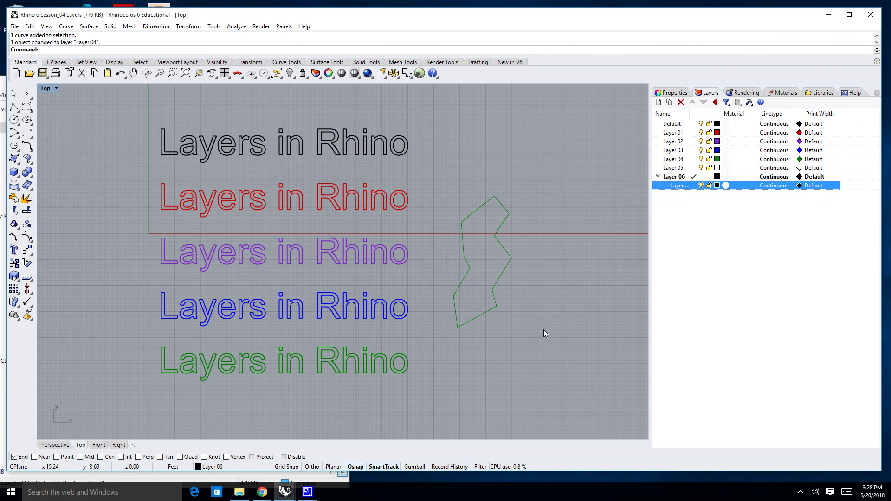
# Step: Delete the green polyline and set Layer 06's color to magenta
pyautogui.click(491, 214)
pyautogui.press('Delete')
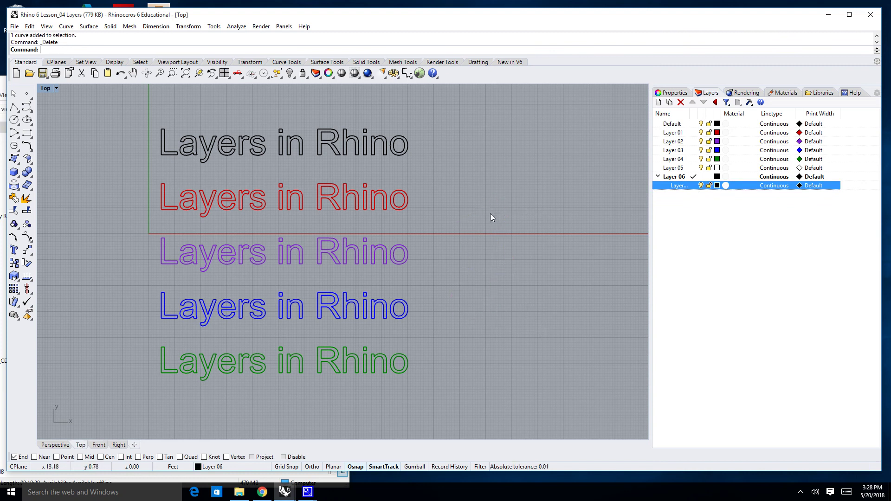
pyautogui.click(717, 176)
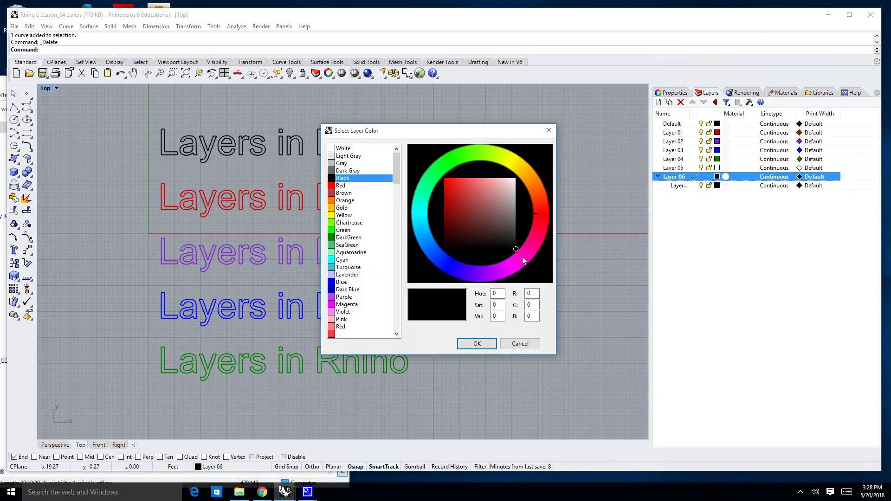
pyautogui.click(524, 261)
pyautogui.click(477, 344)
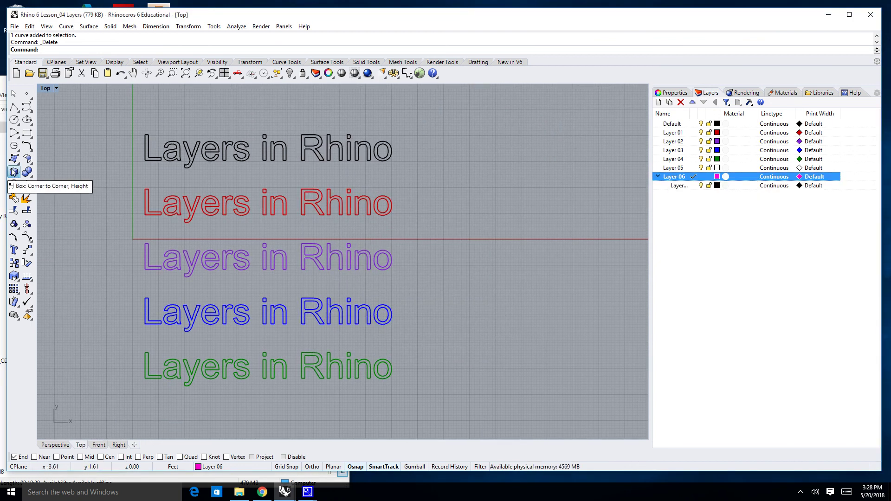
# Step: Draw two separate rectangles on Layer 06 in the empty area beside the text rows, one below the other
pyautogui.click(26, 134)
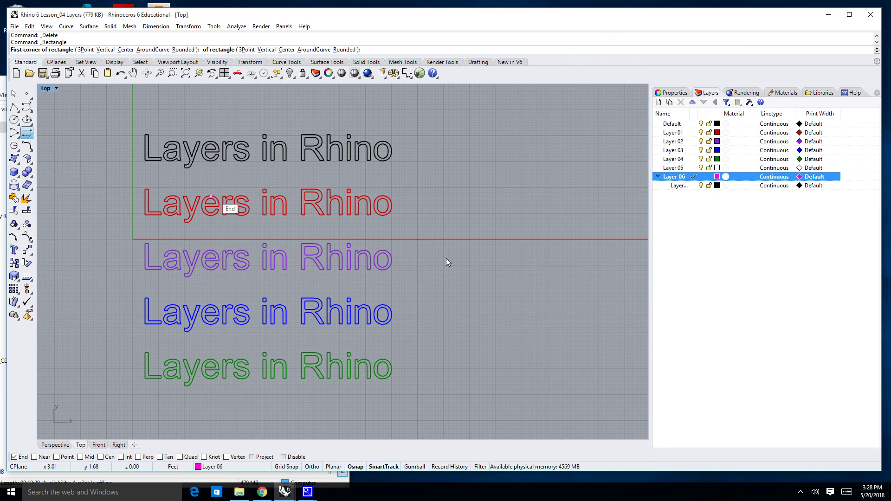
pyautogui.click(521, 264)
pyautogui.click(588, 315)
pyautogui.press('Return')
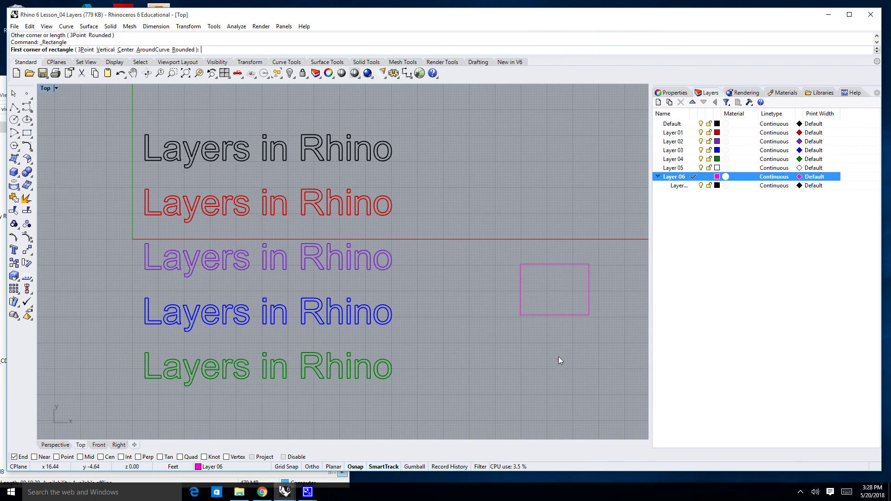
pyautogui.click(559, 356)
pyautogui.click(617, 393)
pyautogui.moveTo(584, 373); pyautogui.dragTo(569, 325, button='right')
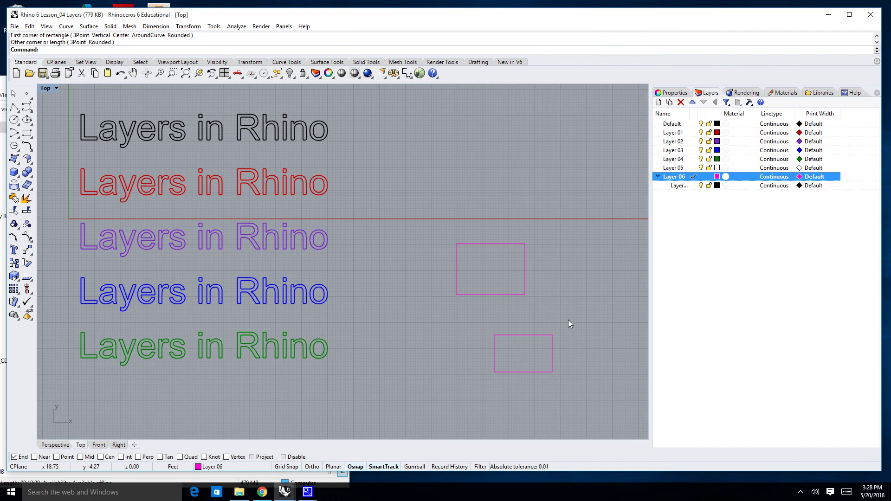
# Step: Set the color of the sublayer under Layer 06 to Cyan and make that sublayer current
pyautogui.click(717, 185)
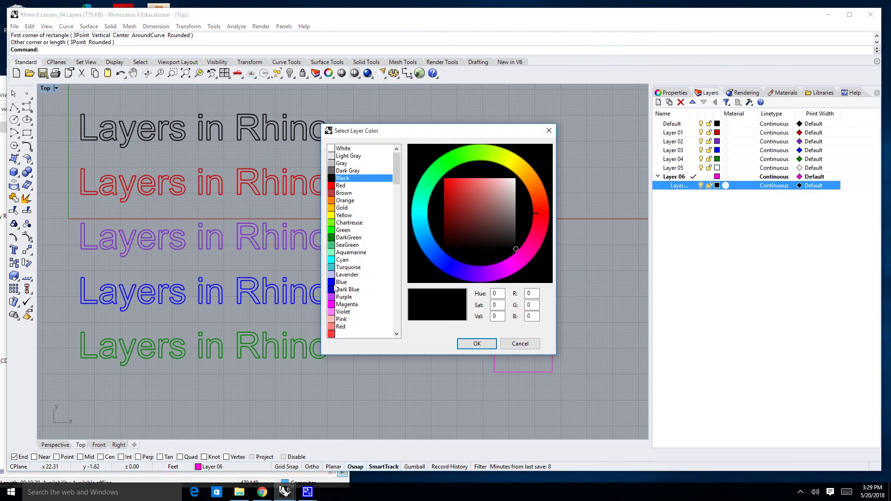
pyautogui.click(342, 260)
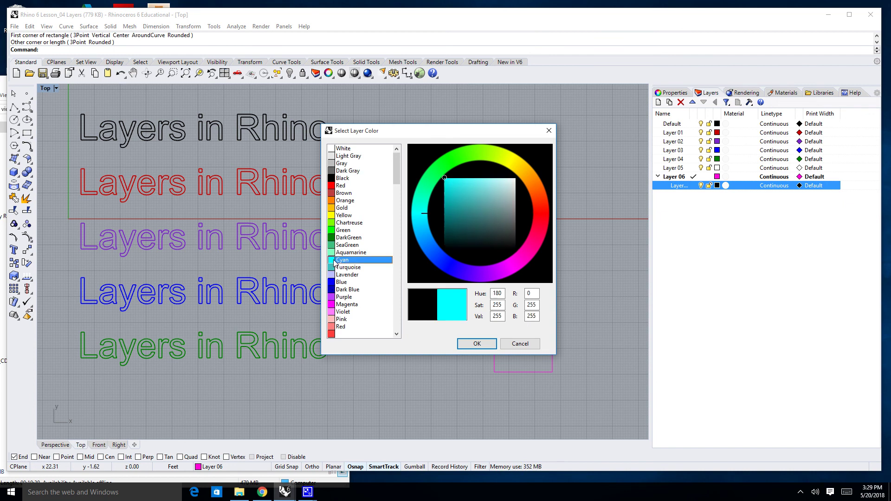
pyautogui.click(476, 344)
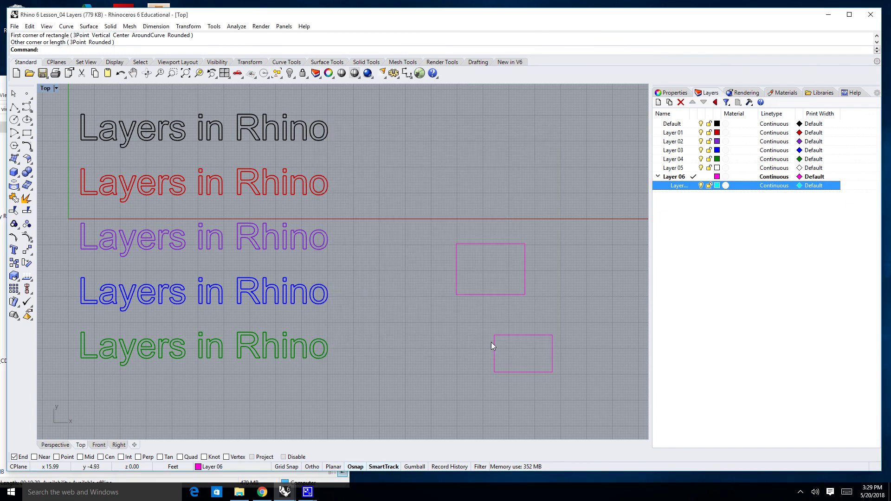
pyautogui.click(694, 186)
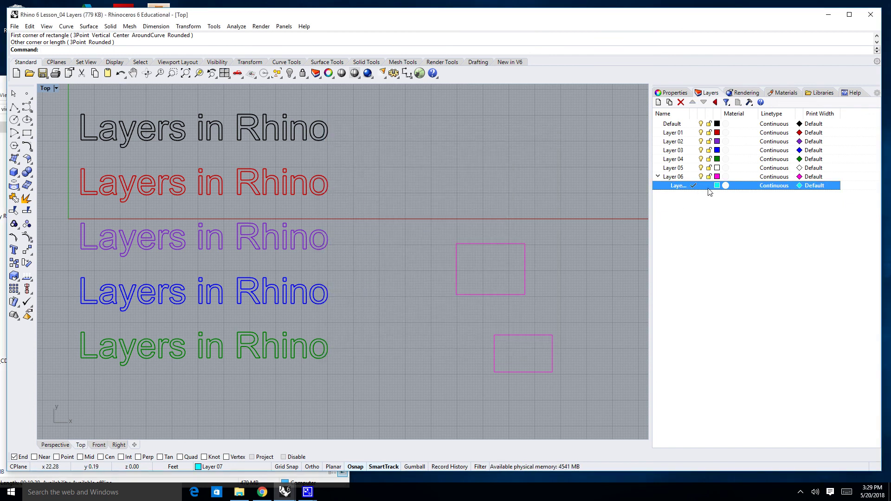
# Step: Draw two overlapping rectangles on the cyan sublayer beside the magenta rectangles, a small one and a tall narrow one
pyautogui.press('Return')
pyautogui.click(545, 312)
pyautogui.click(583, 280)
pyautogui.press('Return')
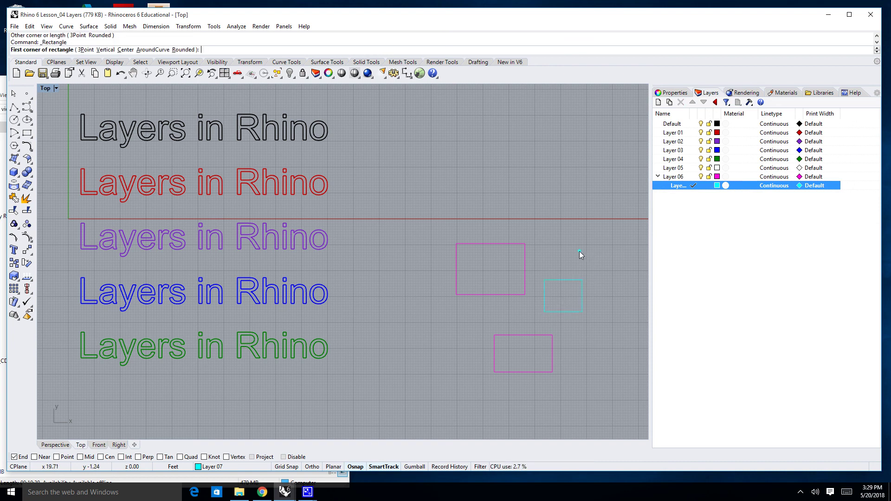
pyautogui.click(580, 251)
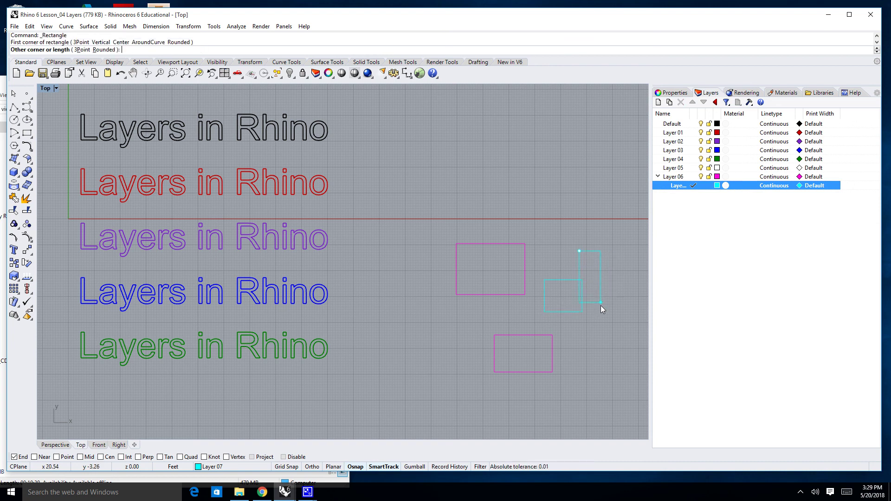
pyautogui.click(611, 339)
pyautogui.moveTo(594, 361); pyautogui.dragTo(554, 340, button='right')
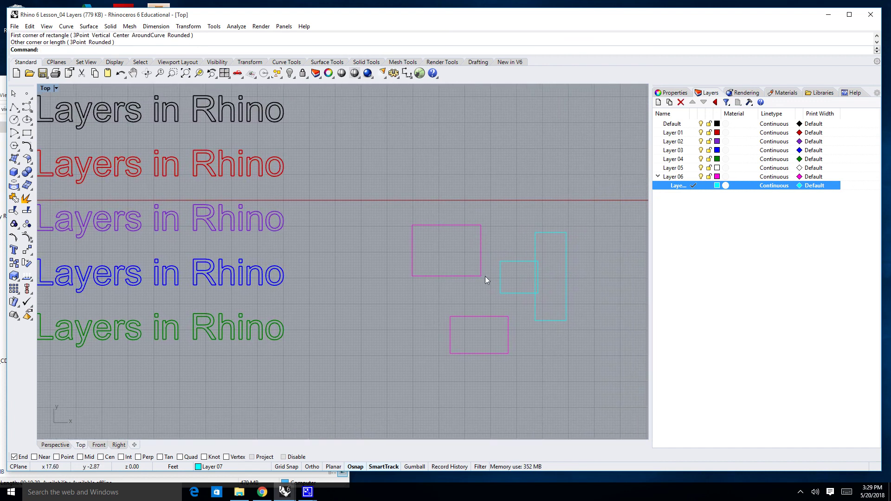
# Step: Try to turn off Layer 06 while its sublayer is the current layer
pyautogui.moveTo(565, 349); pyautogui.dragTo(584, 361, button='right')
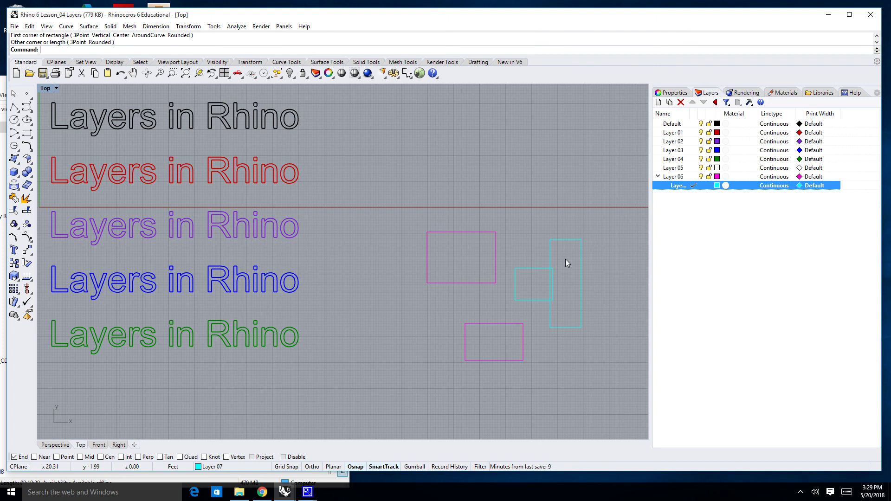
pyautogui.click(701, 177)
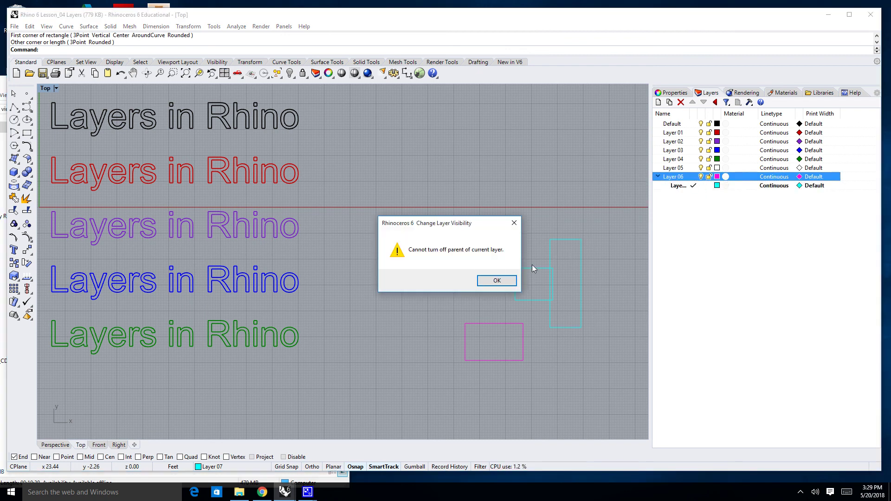
pyautogui.click(497, 280)
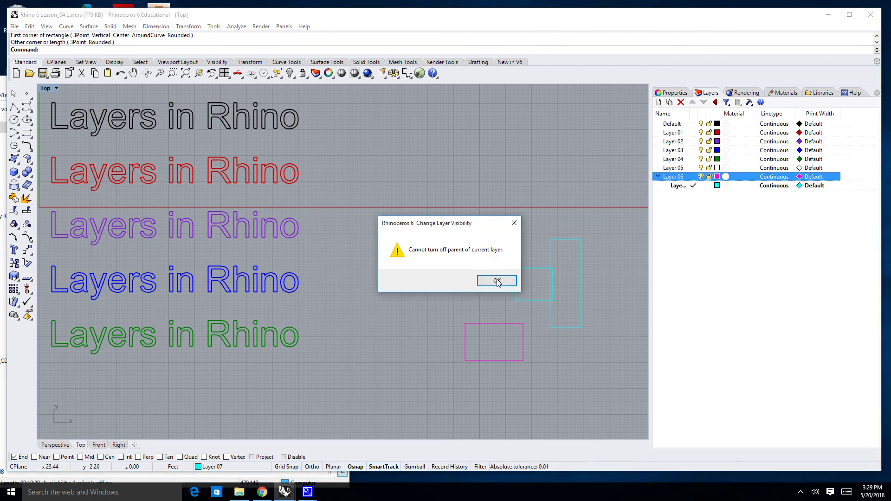
# Step: Make Layer 04 the current layer, and turn Layer 06 off and back on
pyautogui.doubleClick(688, 160)
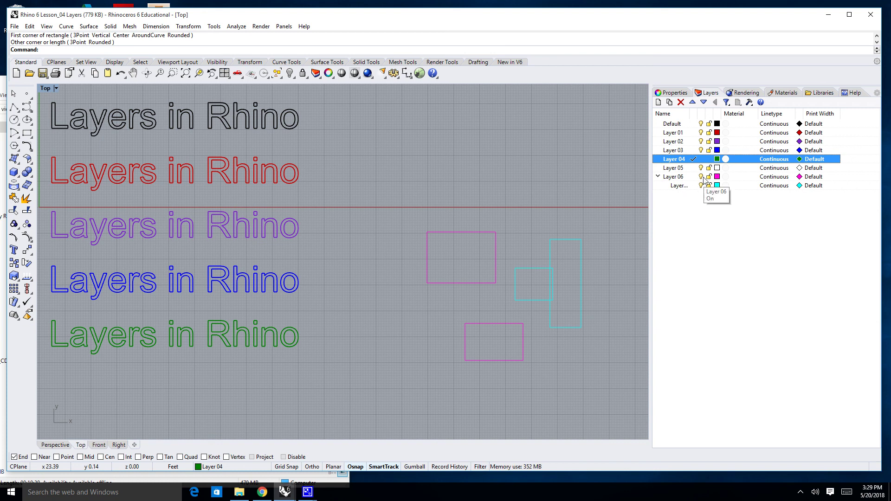
pyautogui.click(701, 177)
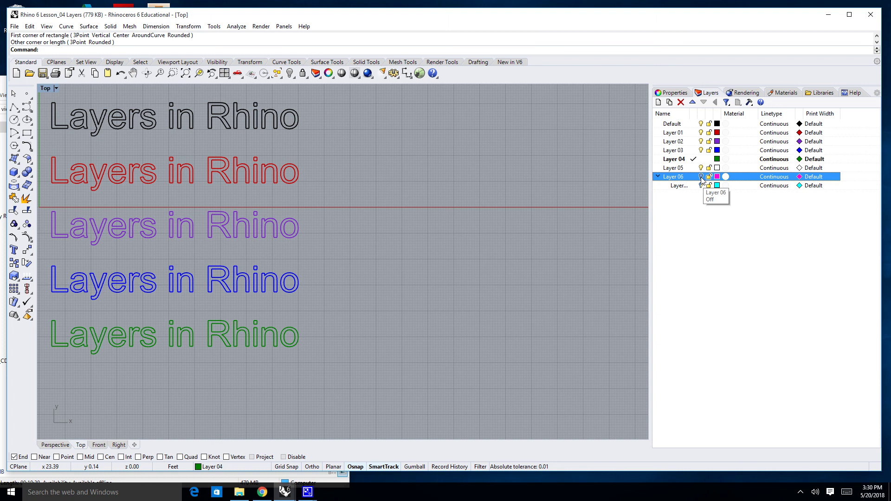
pyautogui.click(701, 177)
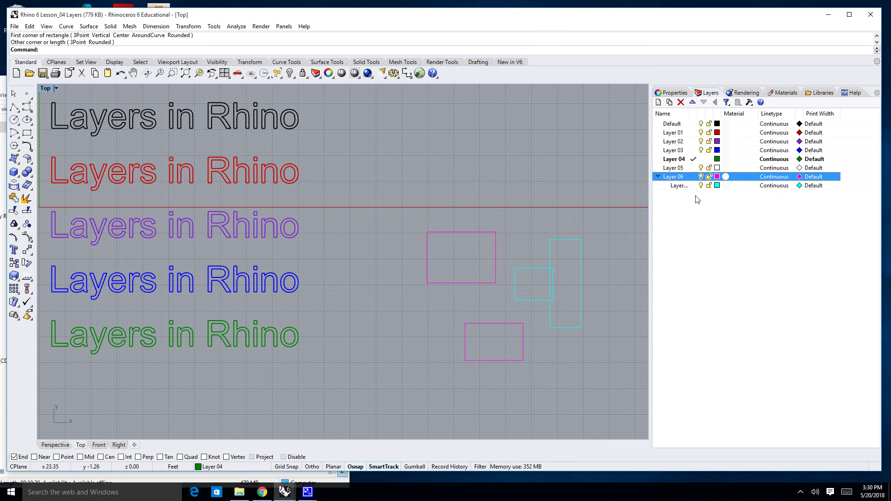
# Step: Turn only the cyan sublayer under Layer 06 off and back on
pyautogui.click(701, 185)
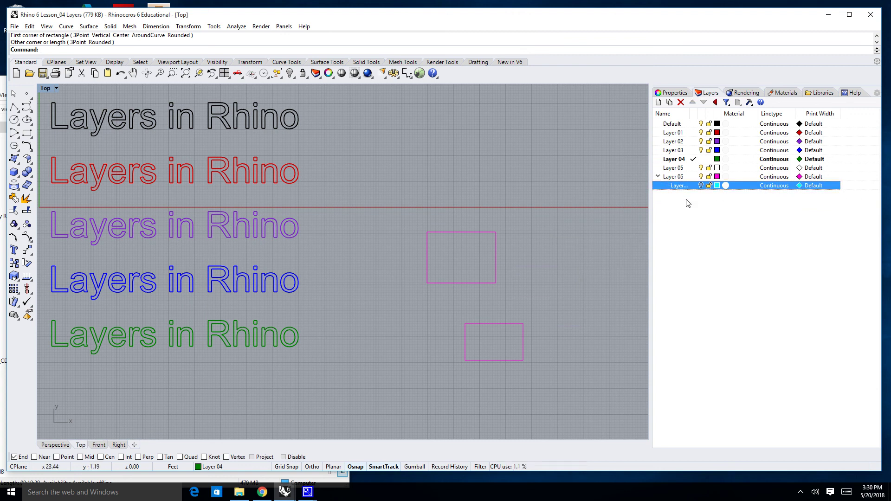
pyautogui.click(701, 187)
pyautogui.moveTo(630, 244); pyautogui.dragTo(592, 256, button='right')
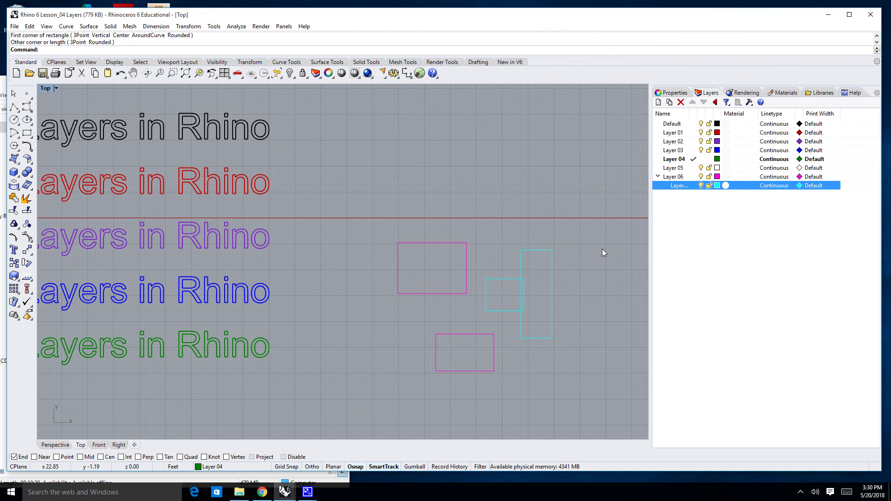
pyautogui.moveTo(602, 250); pyautogui.dragTo(625, 233, button='right')
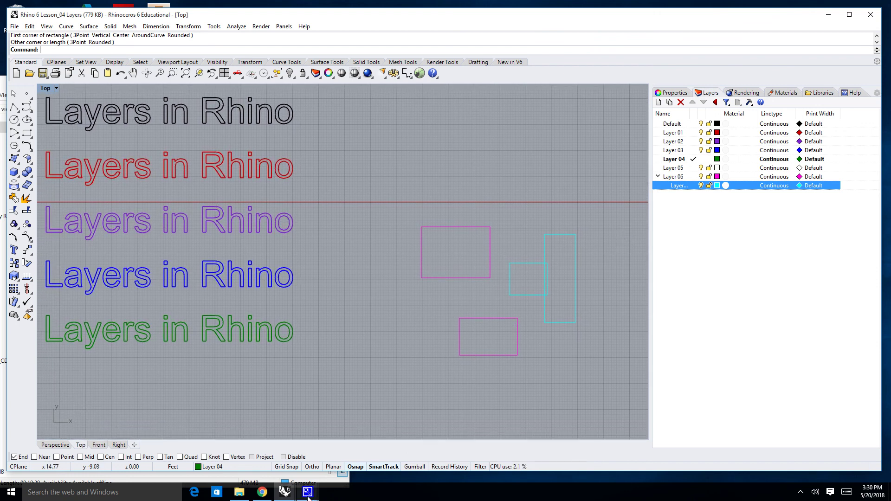
pyautogui.moveTo(309, 493)
pyautogui.click(253, 448)
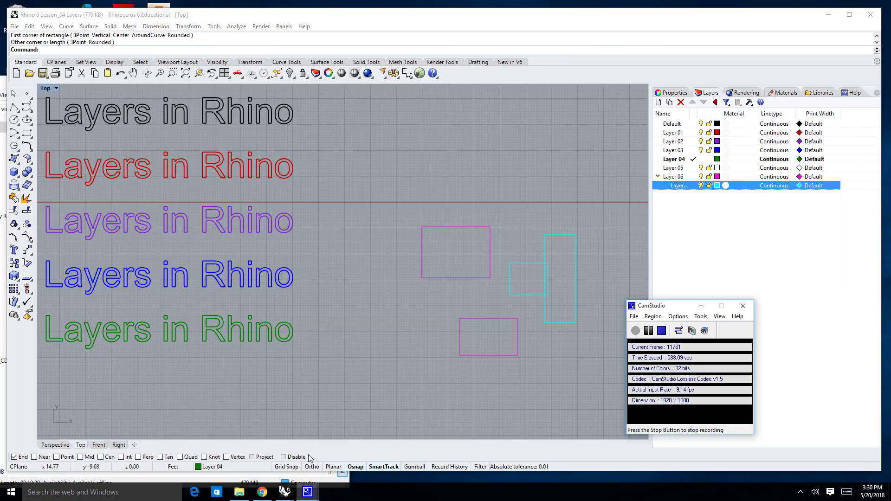